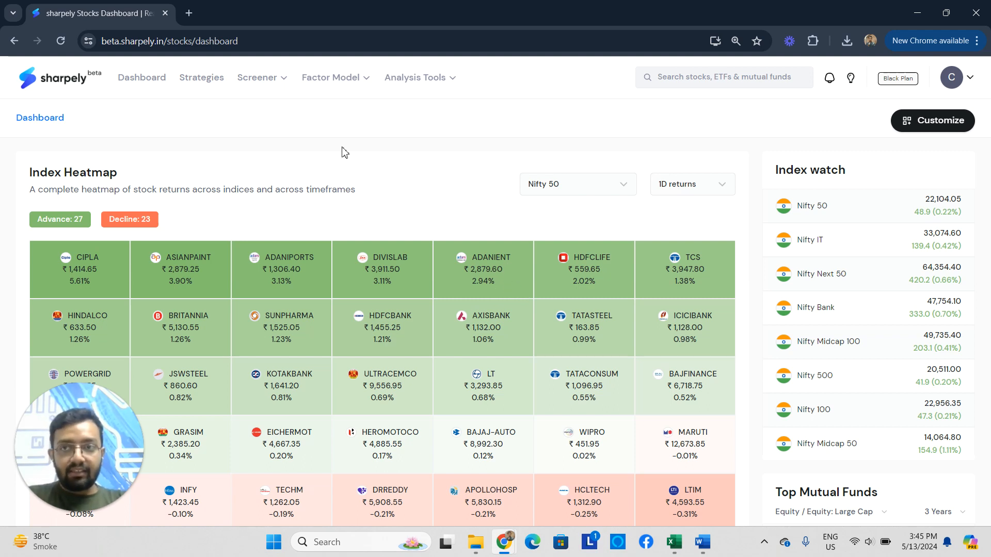
Start creating a new strategy of the Stock basket type to view its builder.
click(205, 85)
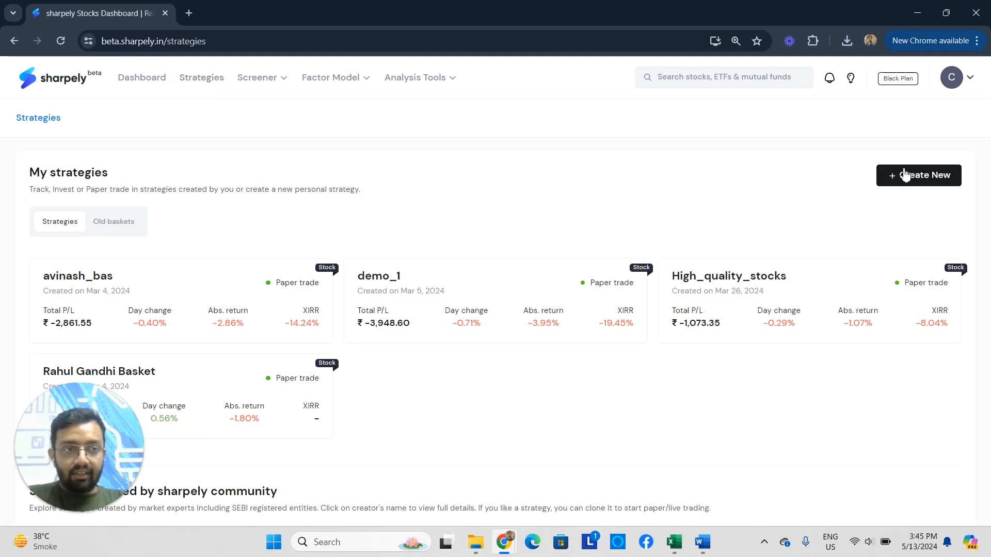
click(923, 178)
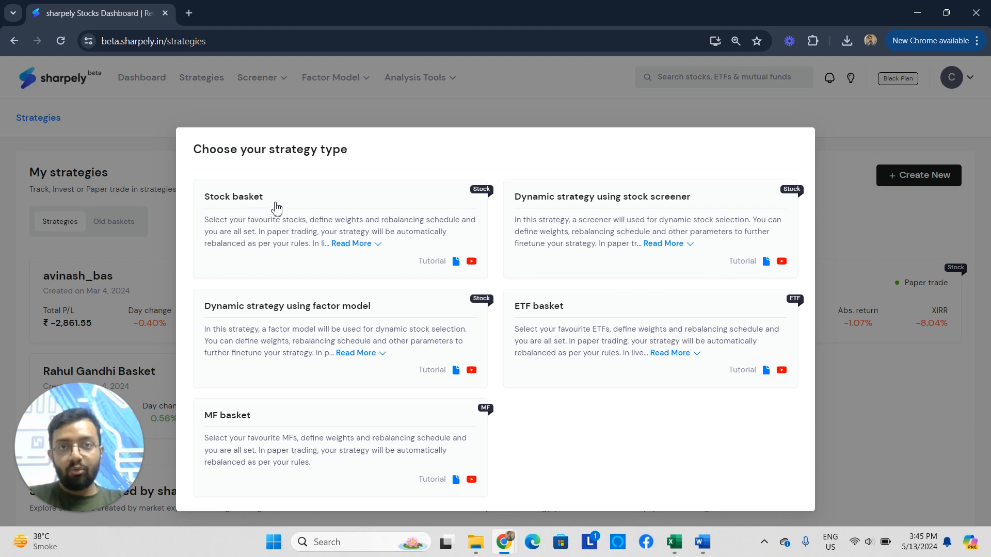
click(238, 203)
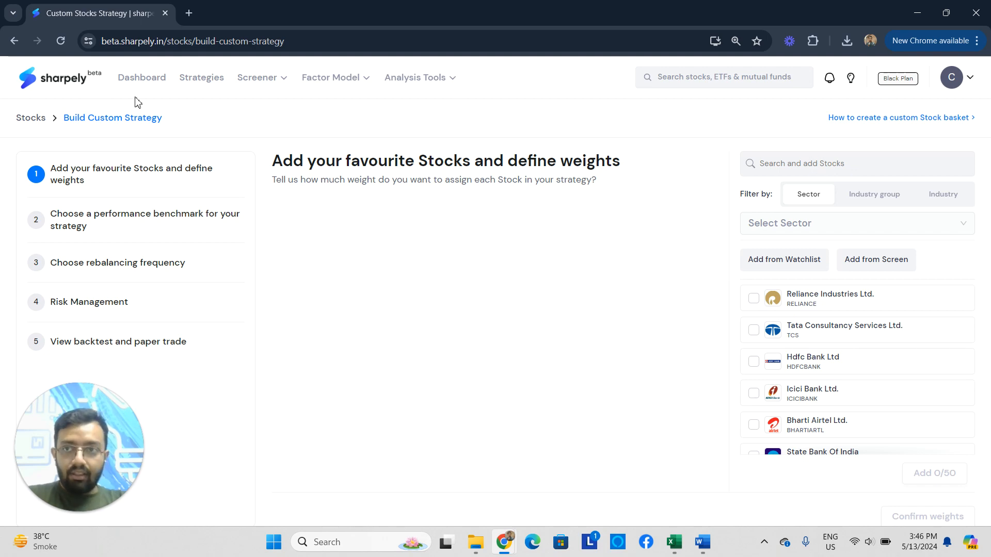
Return to the strategies overview and start a new ETF basket to view its builder.
click(201, 79)
click(950, 177)
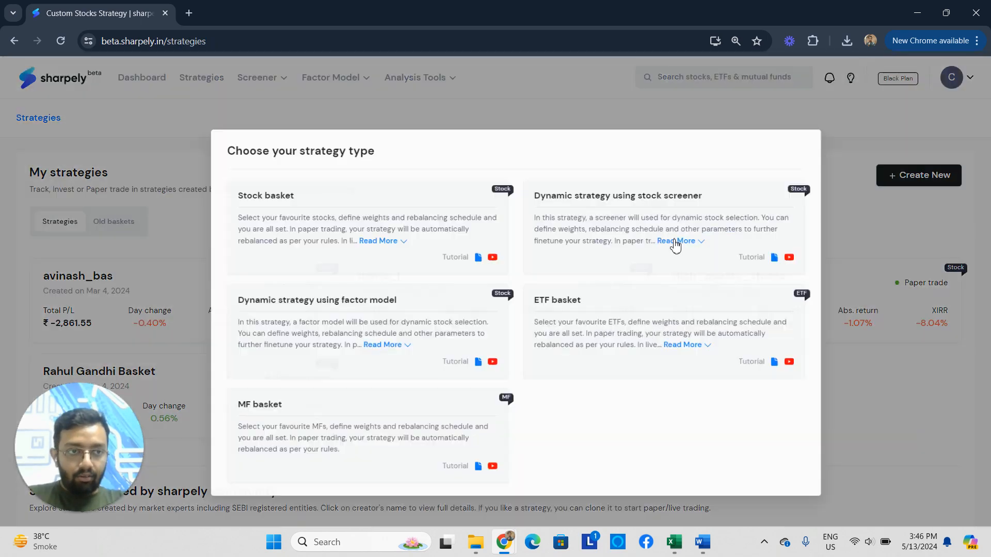
click(581, 328)
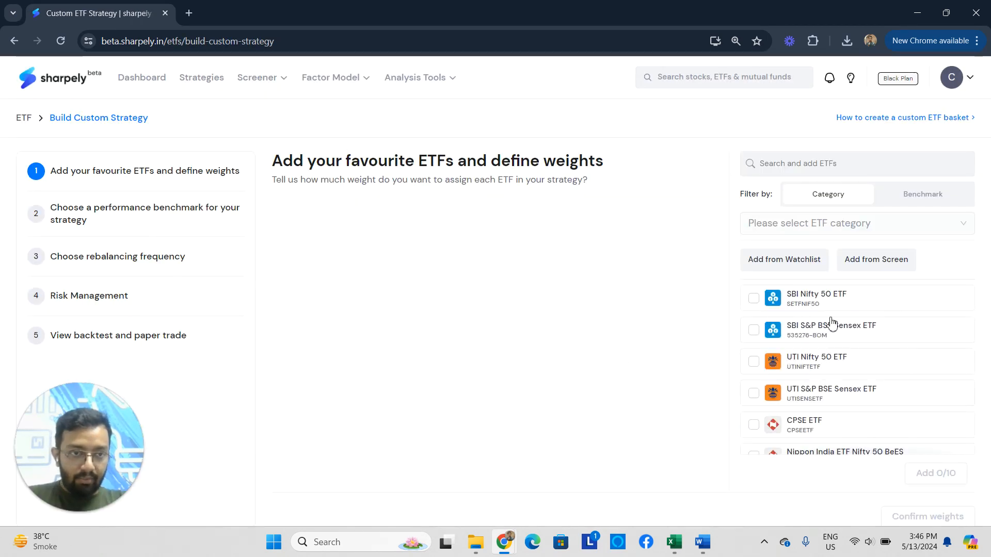
Return to the strategies overview, start a new MF basket and look through its mutual fund list.
click(220, 82)
click(921, 175)
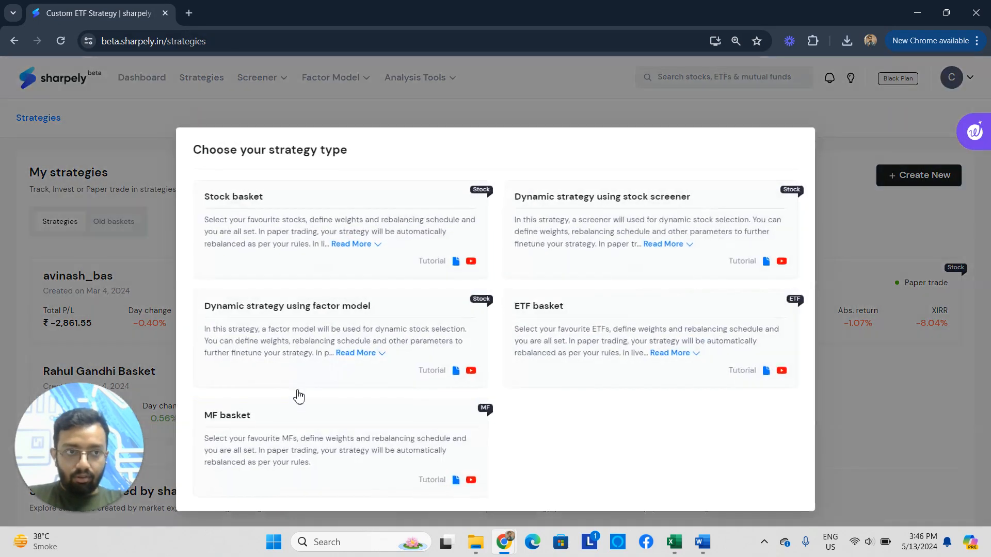
click(258, 445)
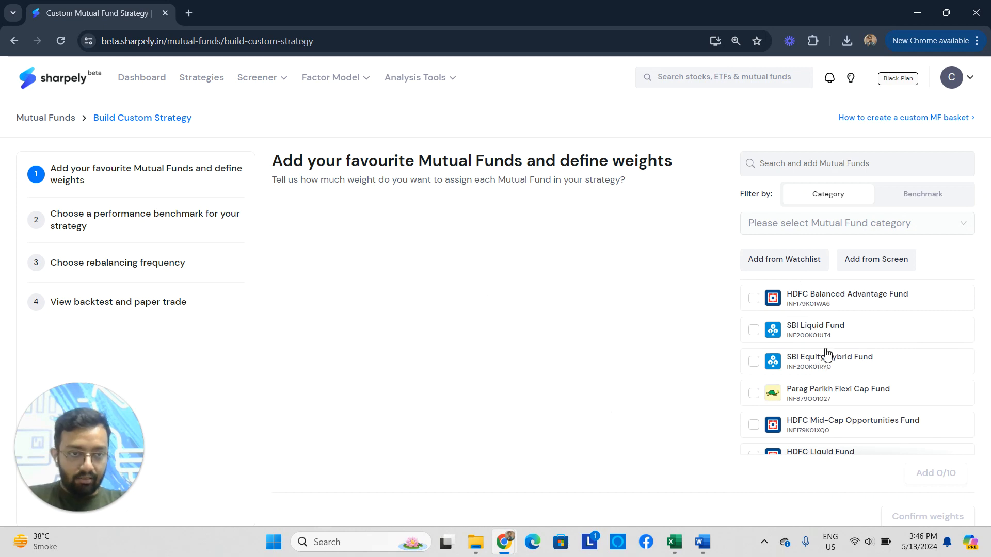
scroll(825, 376, down, 2)
scroll(824, 398, up, 3)
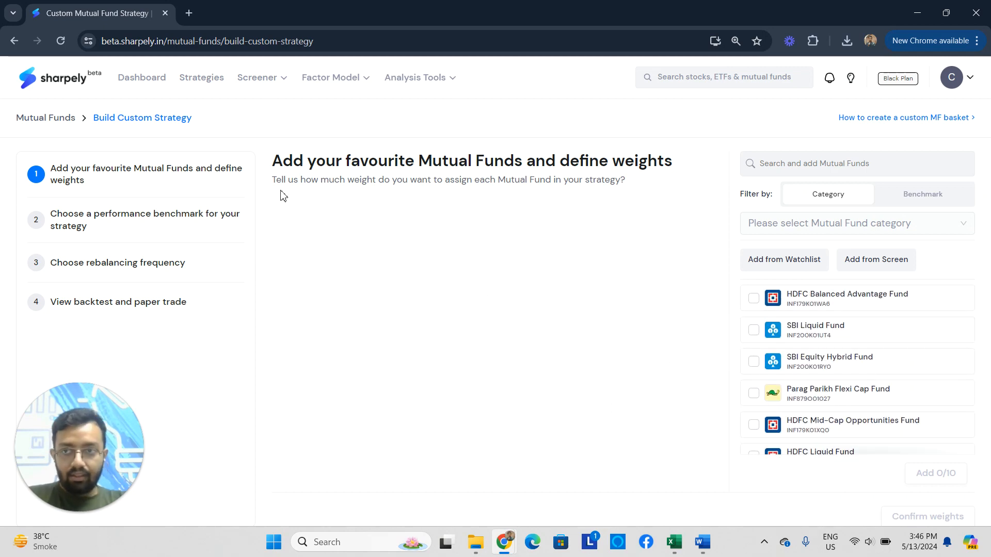
Return to the strategies overview and create a new Stock basket strategy.
click(201, 78)
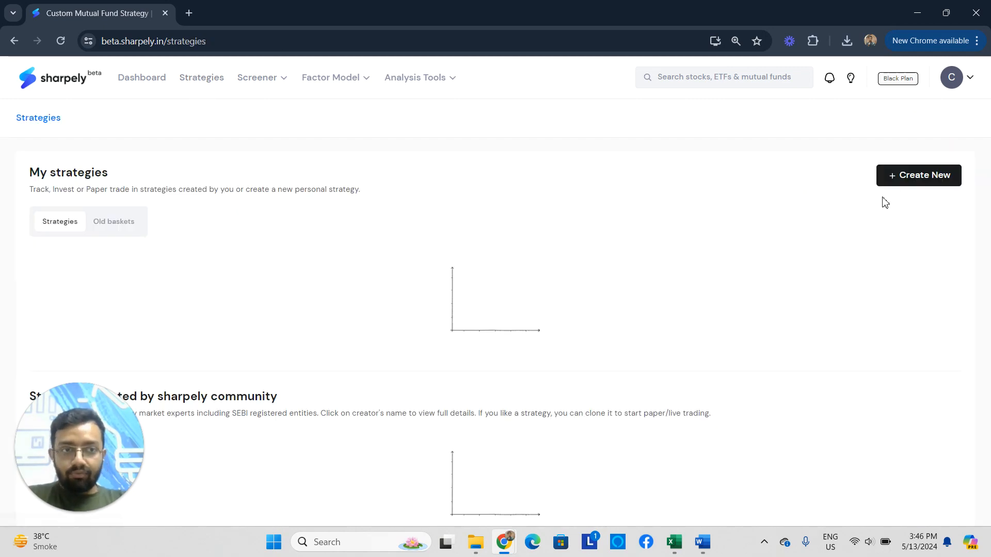
click(906, 184)
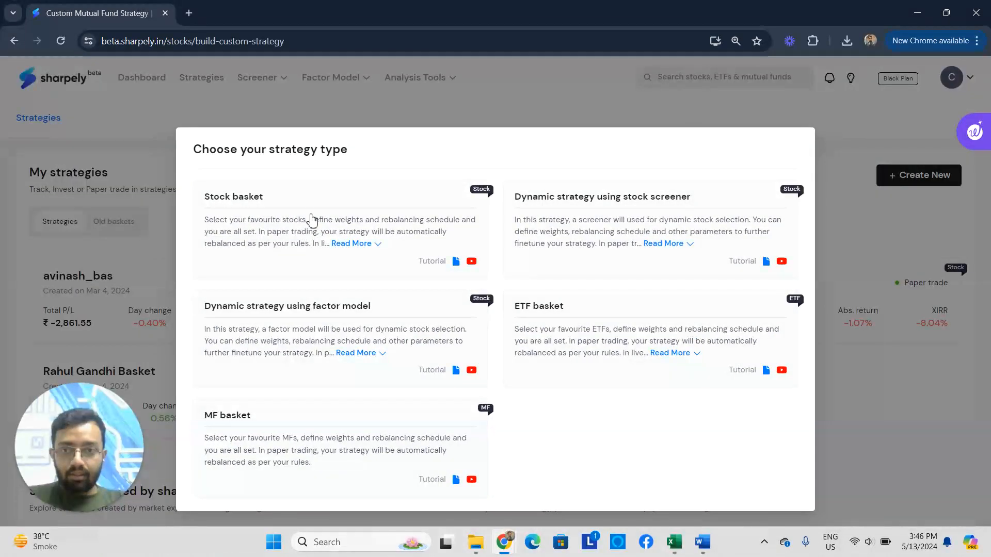
click(312, 221)
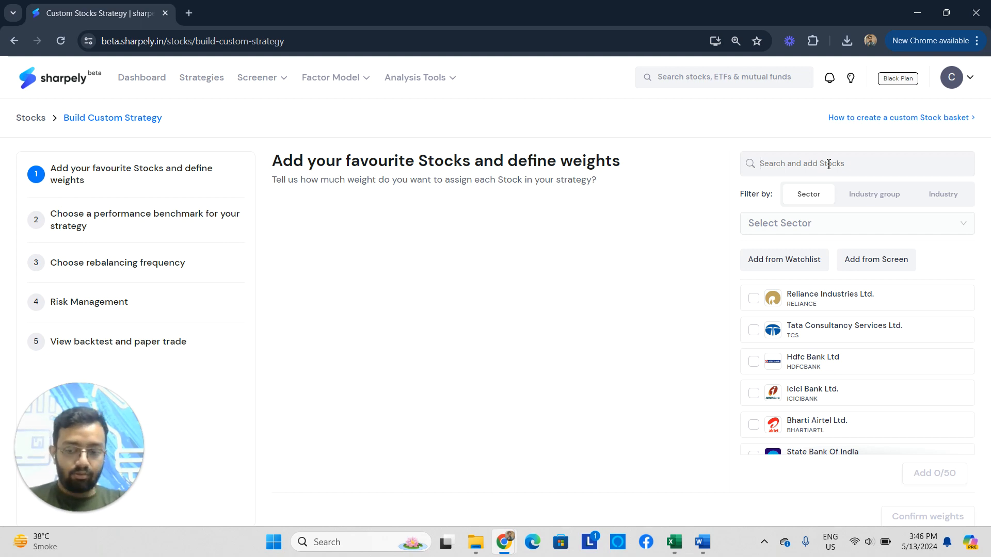
Search the stocks for "axis" and select Axis Bank Ltd.
text(axis)
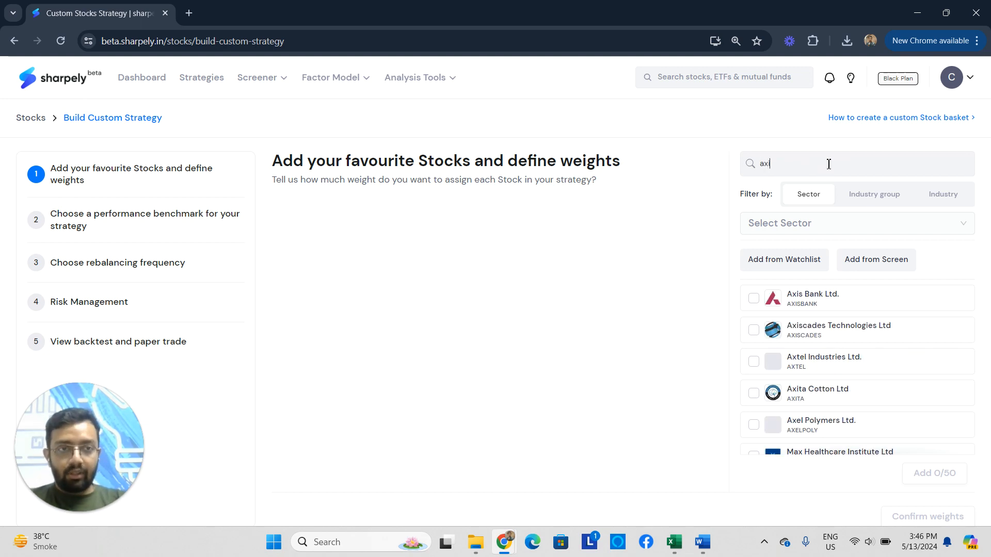
click(754, 300)
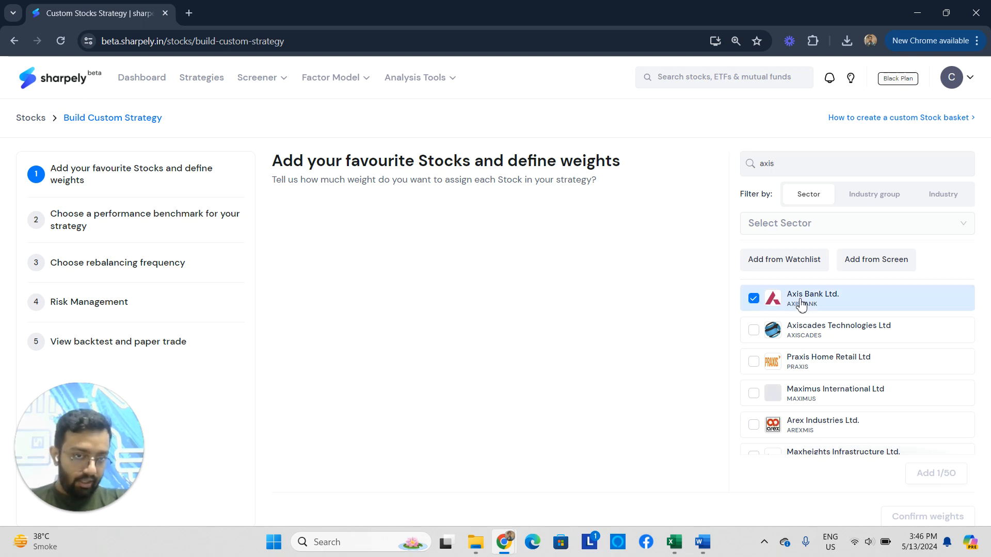
Filter the stocks by the Automobile and Auto Components sector and clear the search text.
click(828, 231)
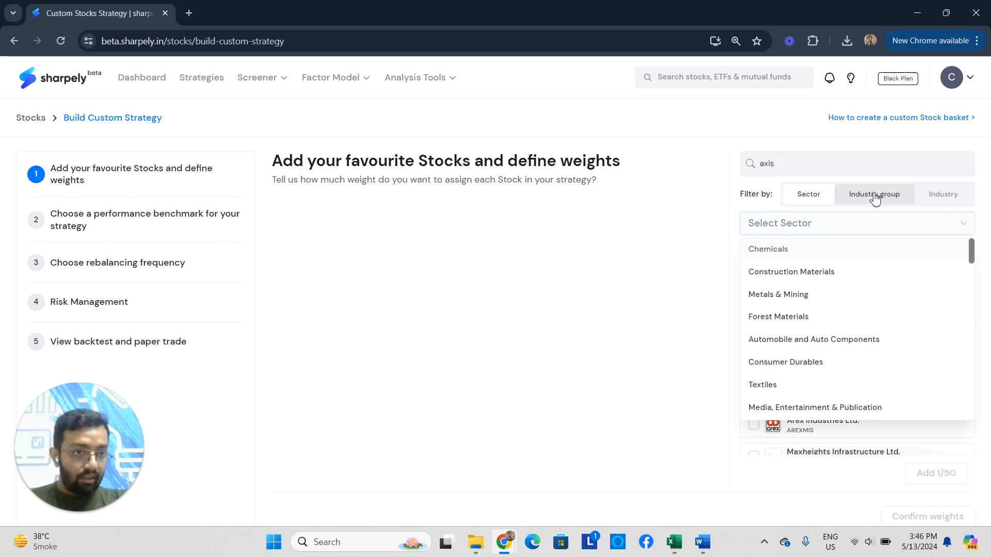
click(819, 342)
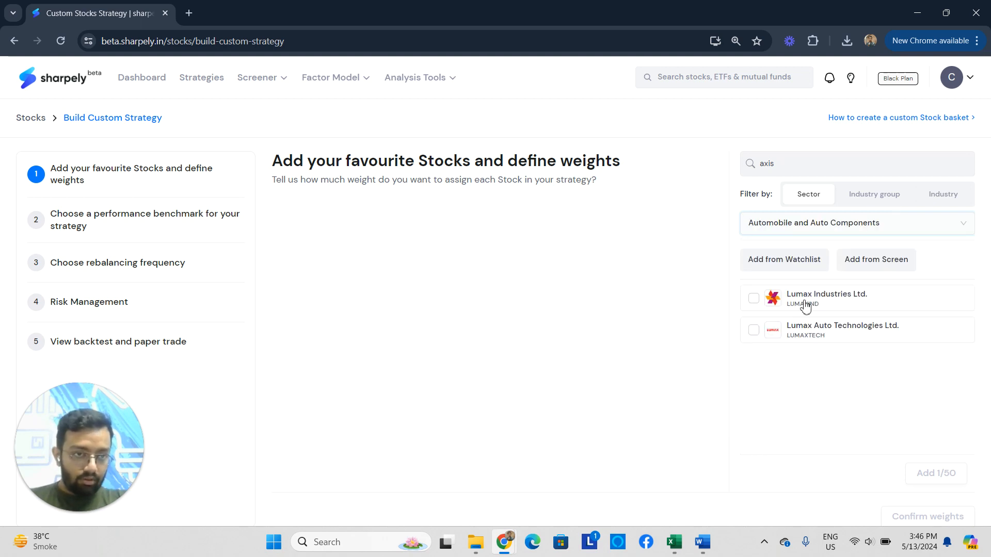
drag(802, 163, 724, 165)
key(BackSpace)
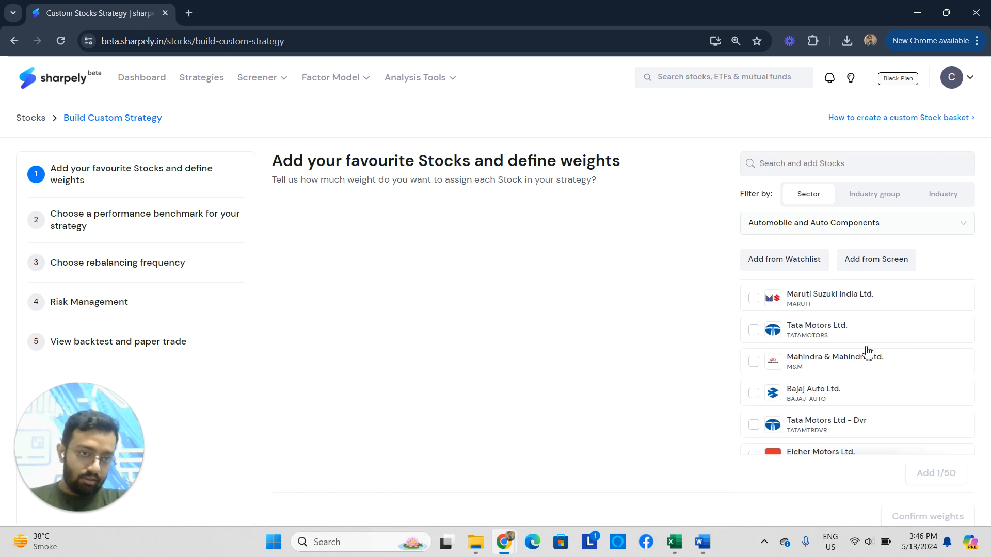
Browse the filtered automobile stocks and select Tata Motors Ltd. and Maruti Suzuki India Ltd.
scroll(852, 339, down, 3)
scroll(846, 339, up, 3)
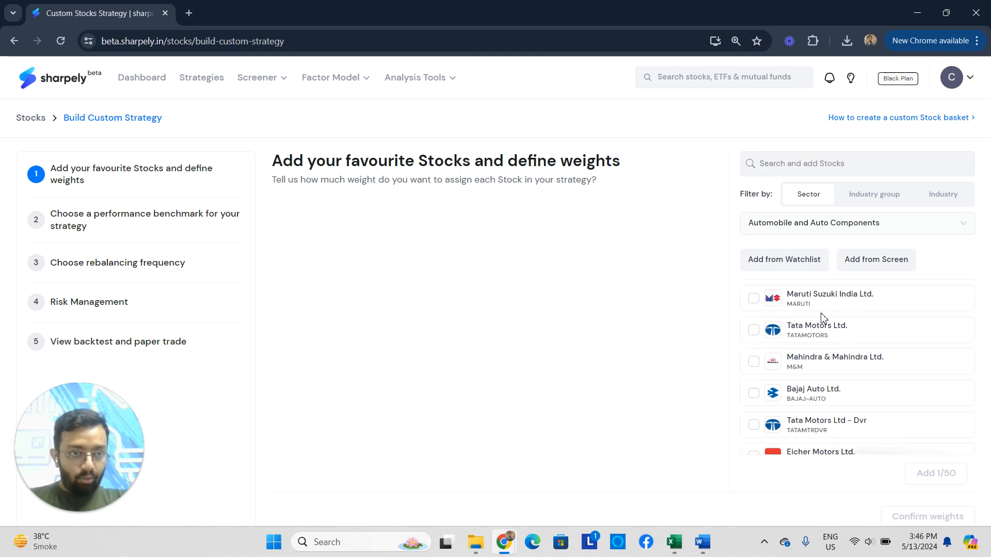
scroll(823, 331, down, 3)
scroll(863, 358, up, 3)
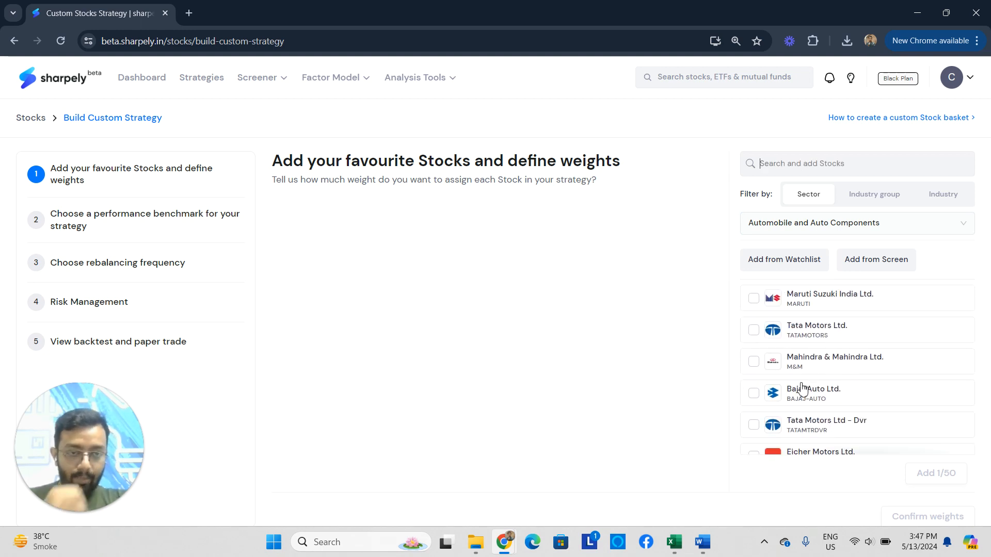
scroll(772, 381, down, 3)
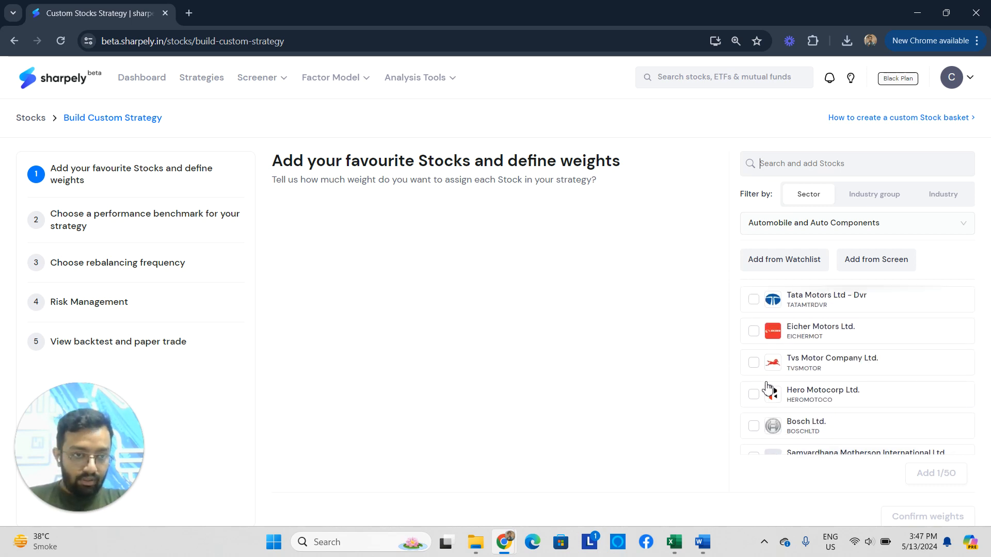
scroll(753, 365, up, 3)
click(753, 333)
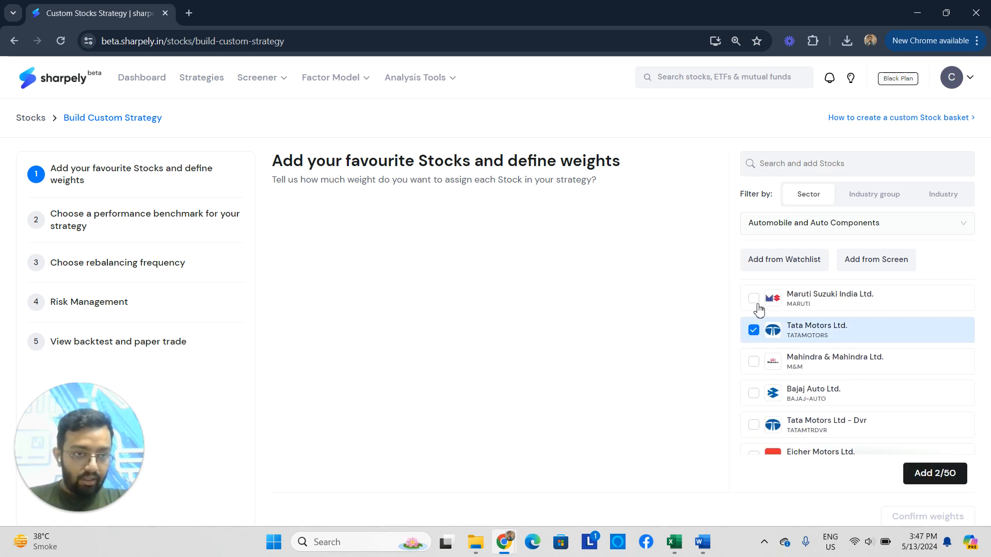
click(754, 299)
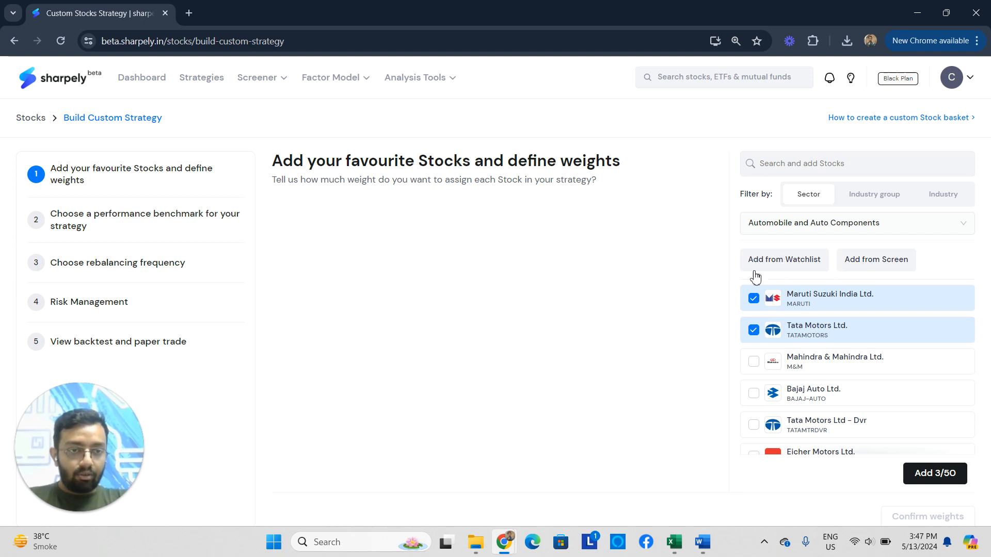
click(793, 266)
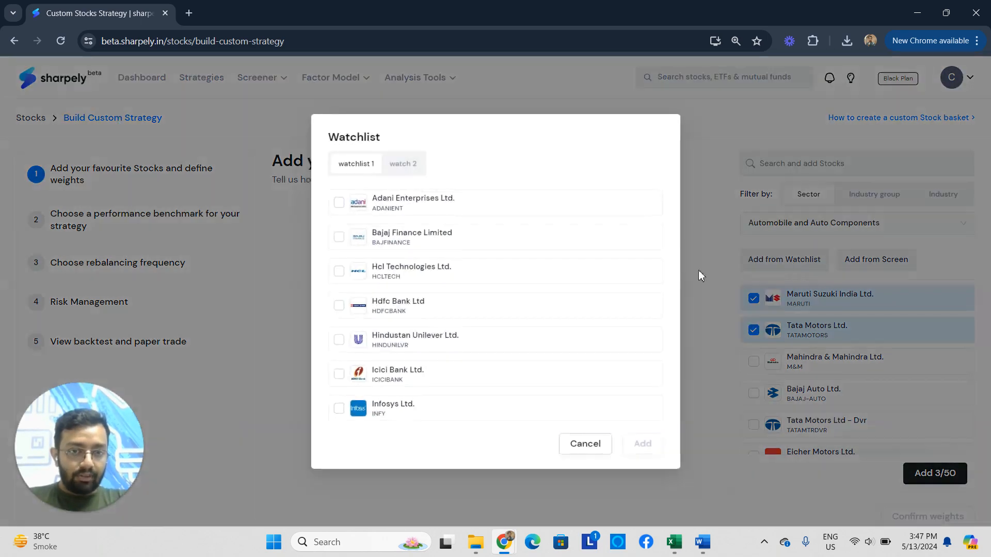
click(402, 165)
click(356, 166)
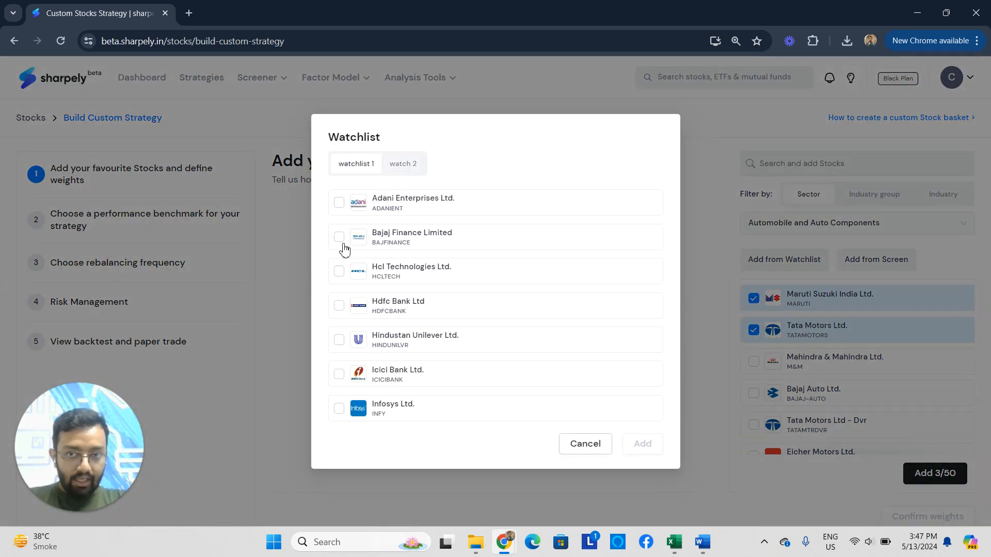
click(339, 272)
click(339, 306)
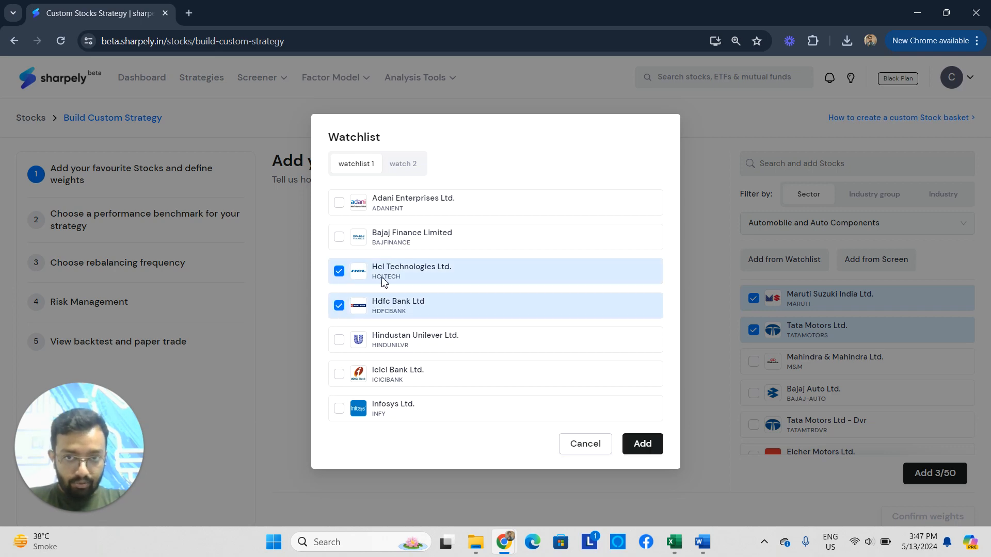
click(753, 151)
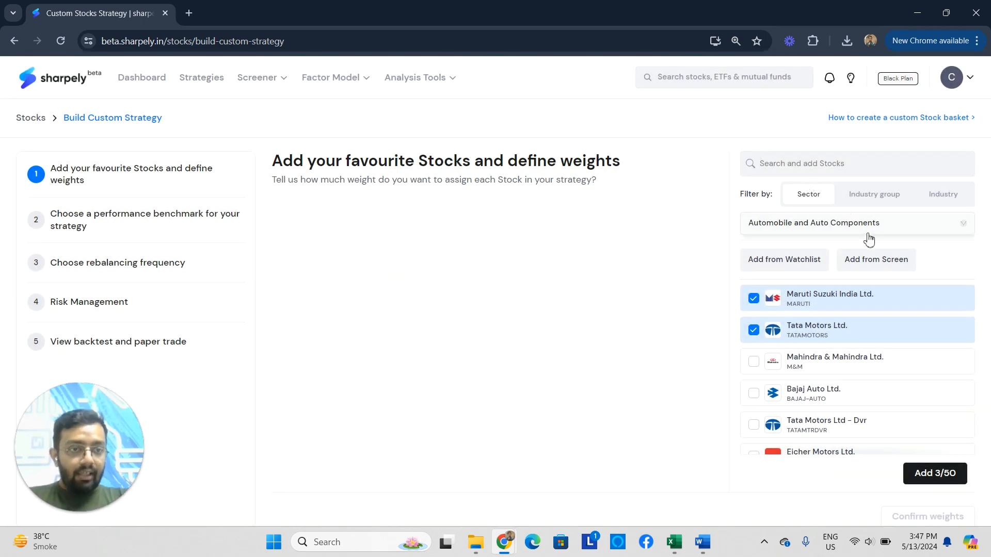
Add Bharat Petroleum Corporation Ltd. and Chambal Fertilisers & Chemicals Ltd. to the basket from the saved screen "super test".
click(865, 263)
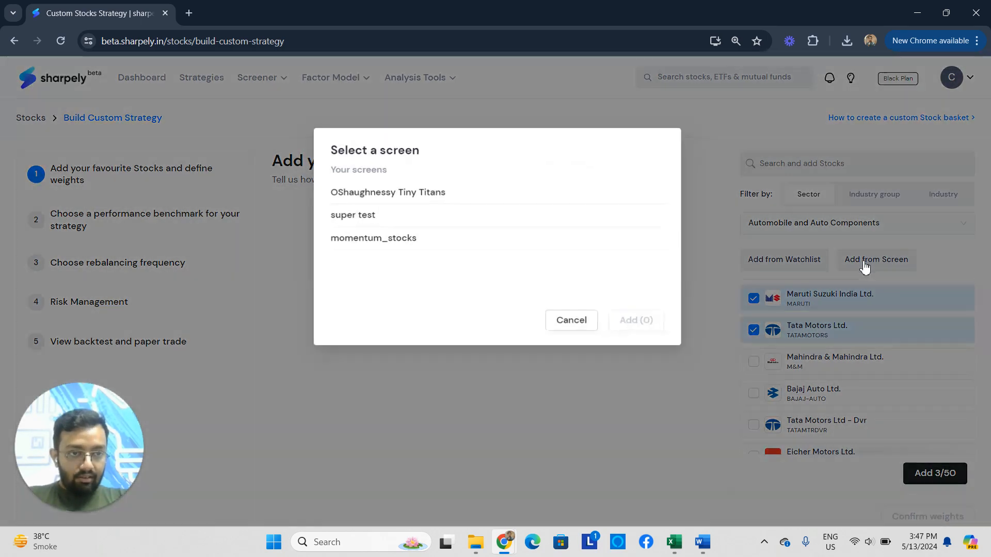
click(360, 220)
scroll(420, 270, down, 10)
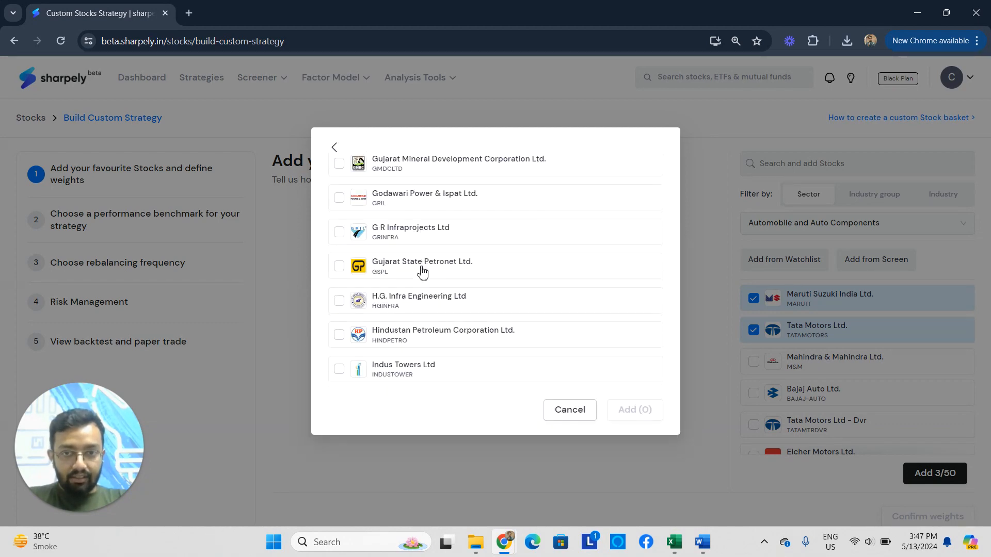
scroll(427, 274, down, 4)
scroll(423, 273, up, 14)
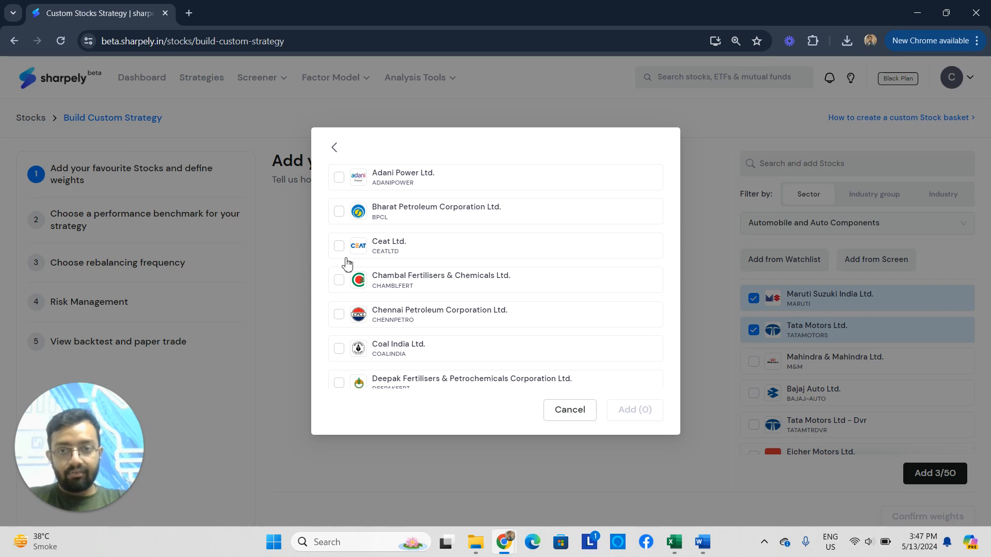
click(338, 213)
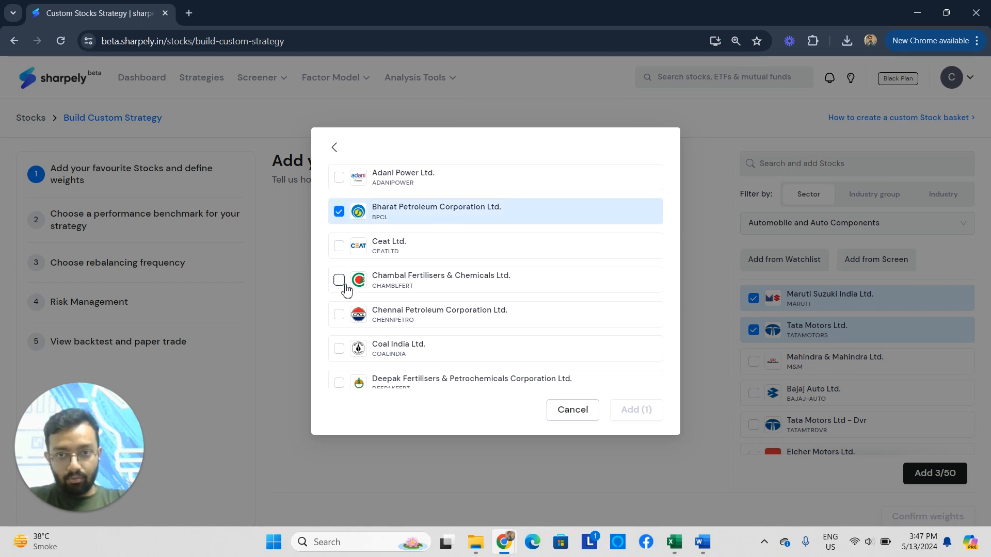
click(339, 280)
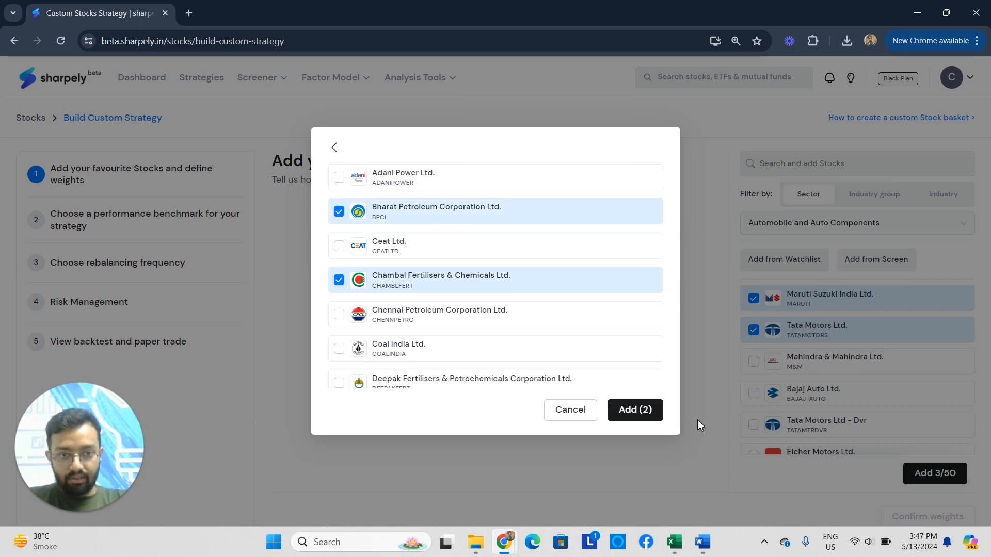
click(638, 413)
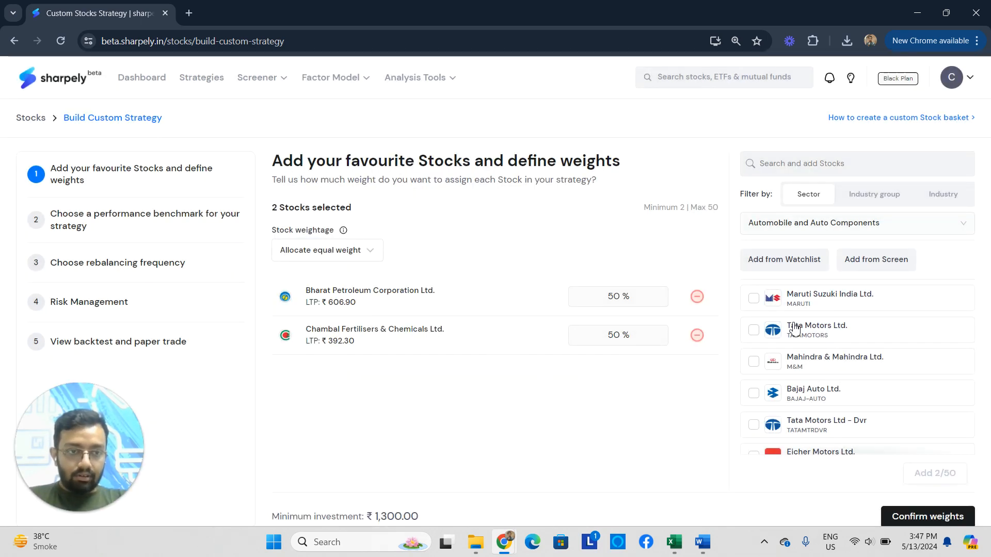
Search the stocks for "axis", remove the Automobile and Auto Components sector filter, and select Axis Bank Ltd.
click(804, 164)
text(axis)
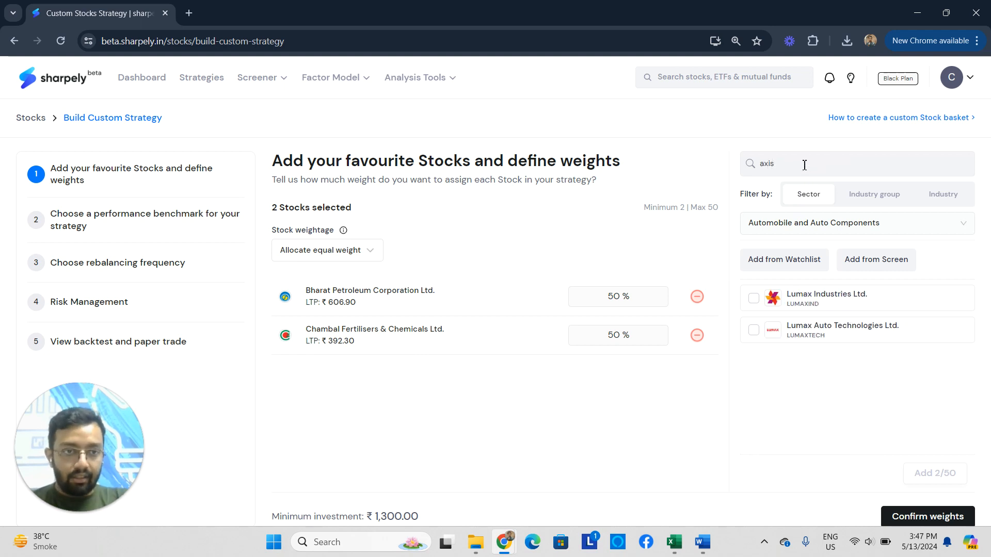
click(909, 223)
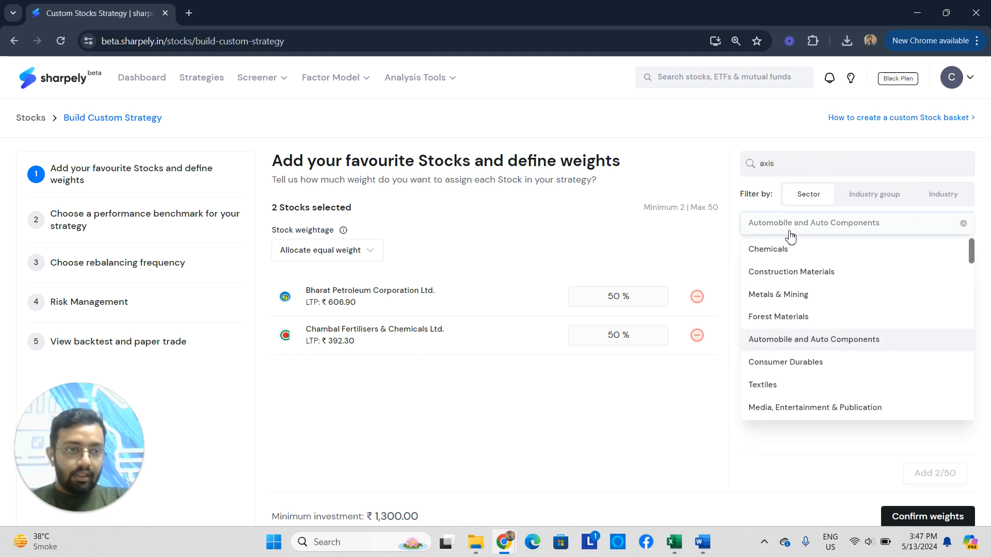
click(849, 226)
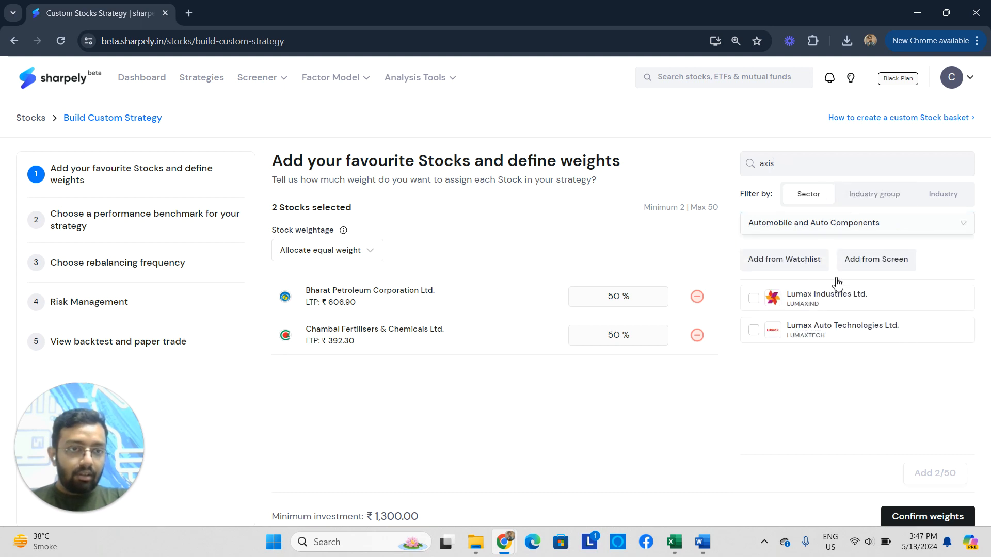
click(882, 204)
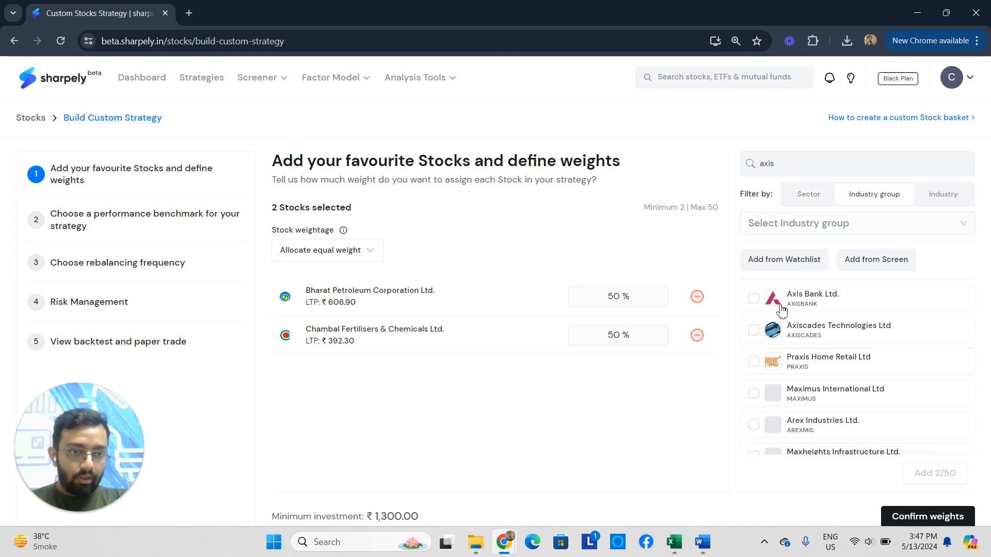
click(753, 299)
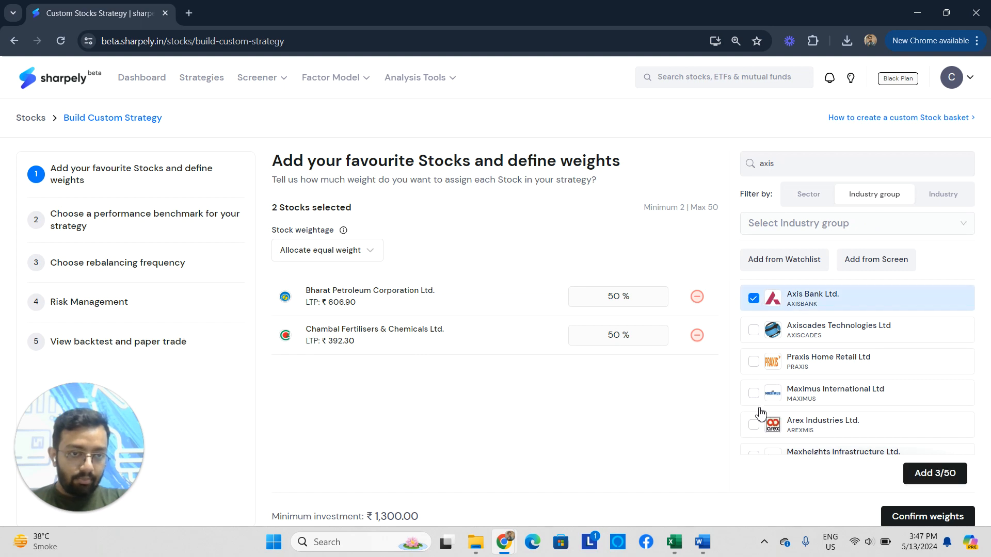
scroll(777, 421, down, 1)
scroll(777, 421, down, 4)
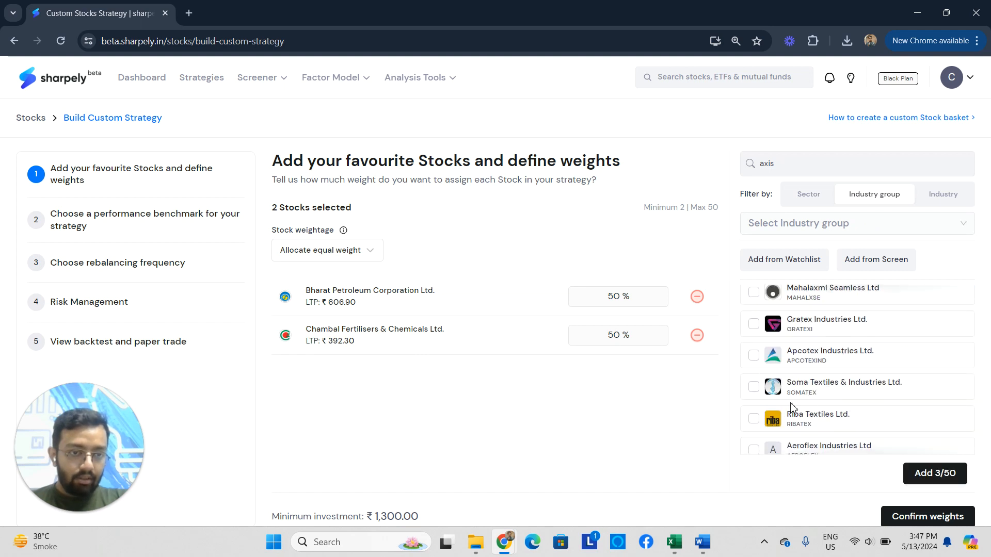
click(805, 199)
scroll(752, 309, up, 5)
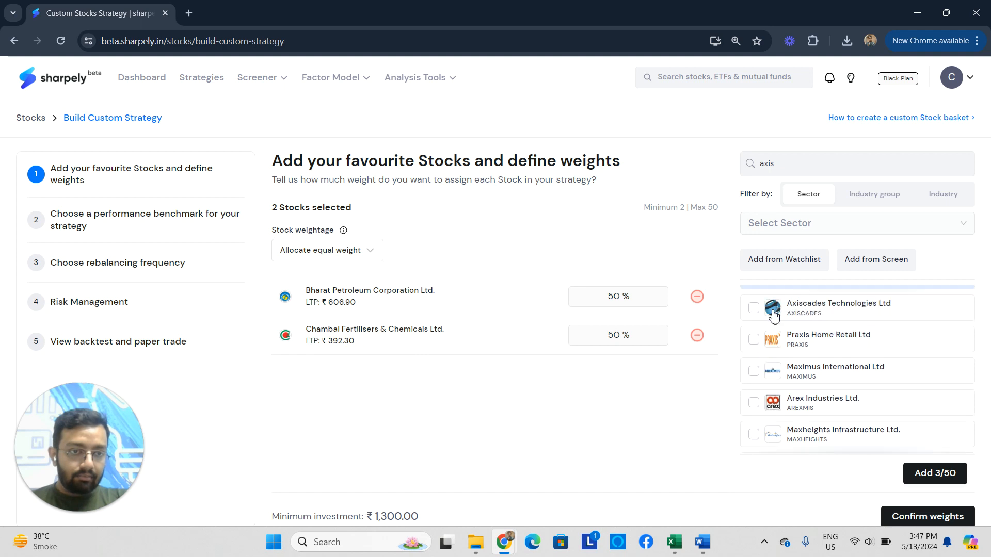
Search the stocks for "icici" instead and select Icici Bank Ltd.
double_click(797, 167)
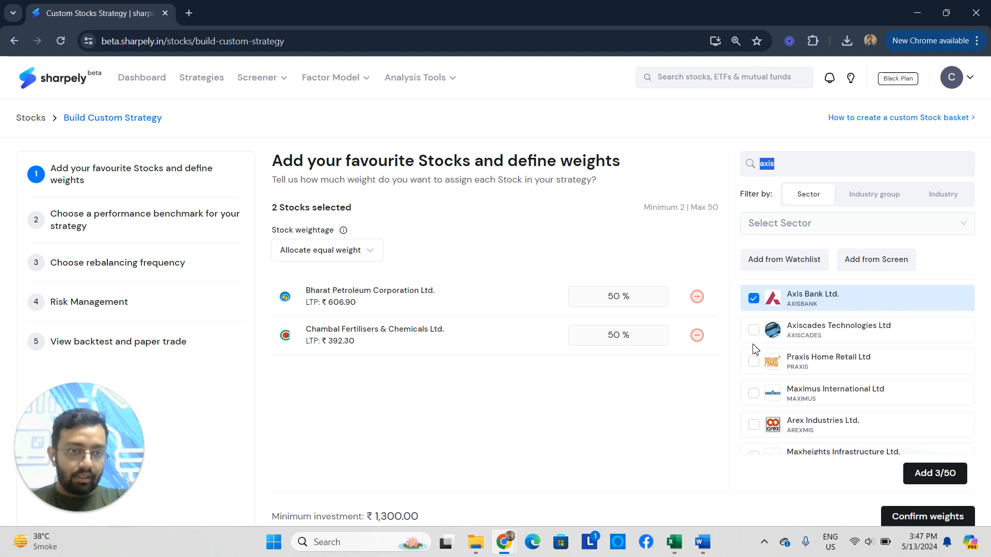
key(BackSpace)
text(ic)
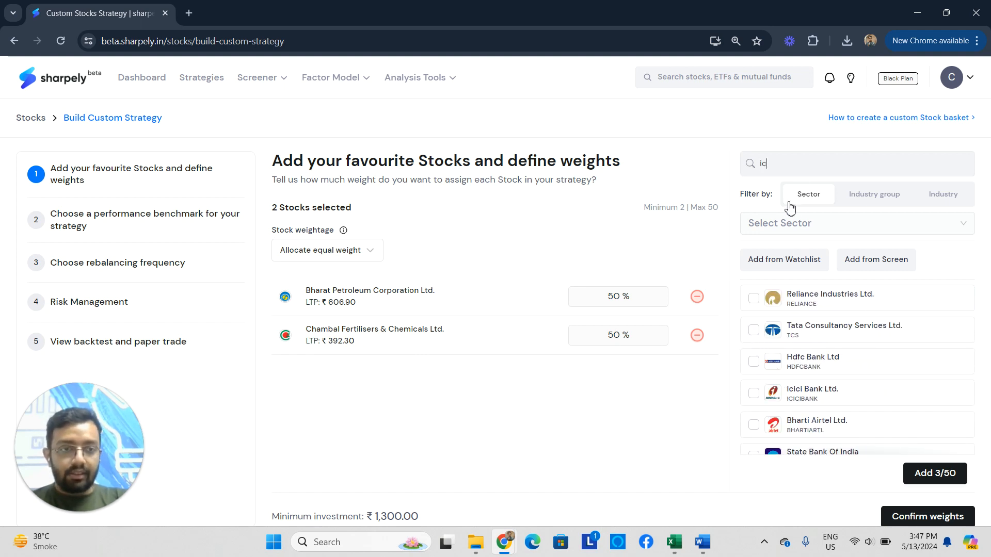
text(ici)
click(753, 299)
Search for "relia", select Reliance Industries Ltd., and add the selected stocks to the basket.
double_click(767, 163)
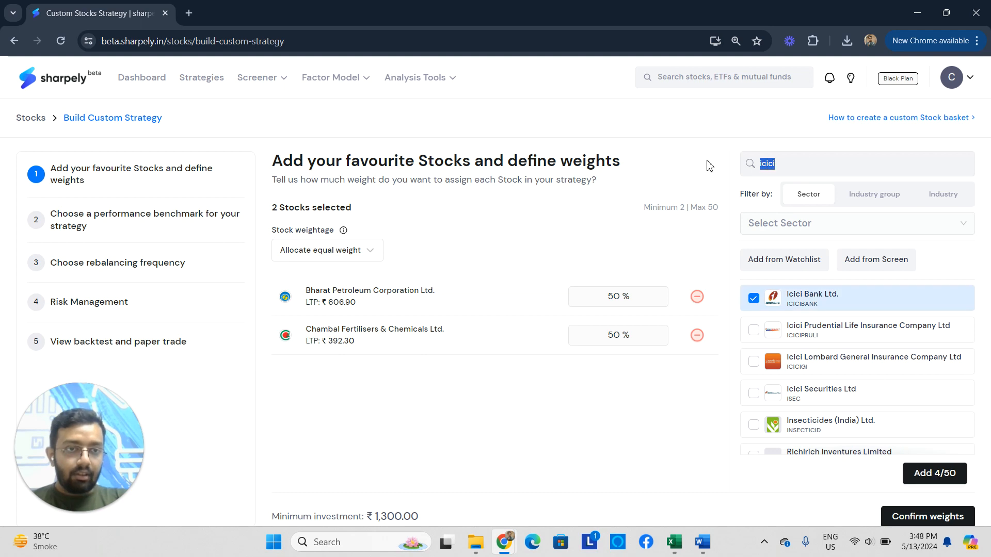
text(relia)
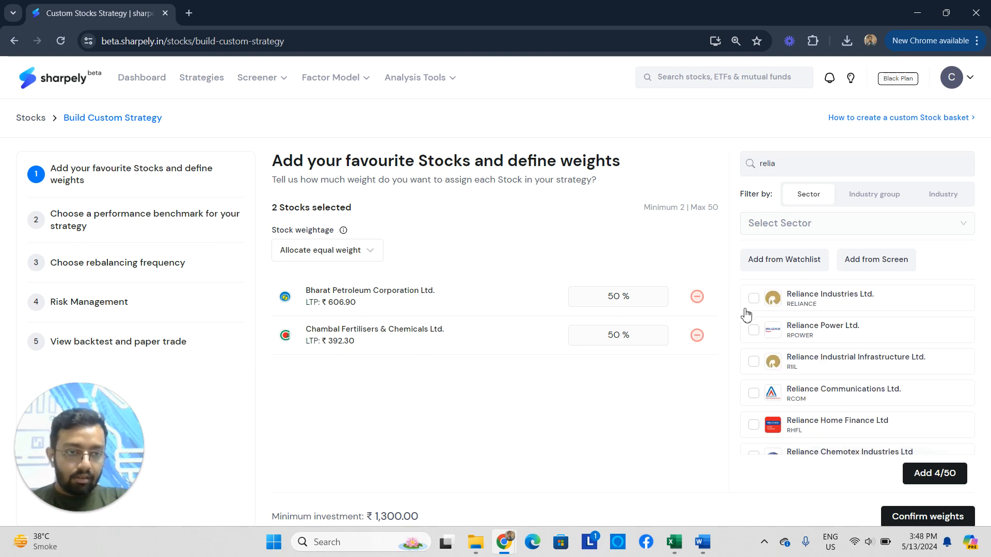
click(753, 299)
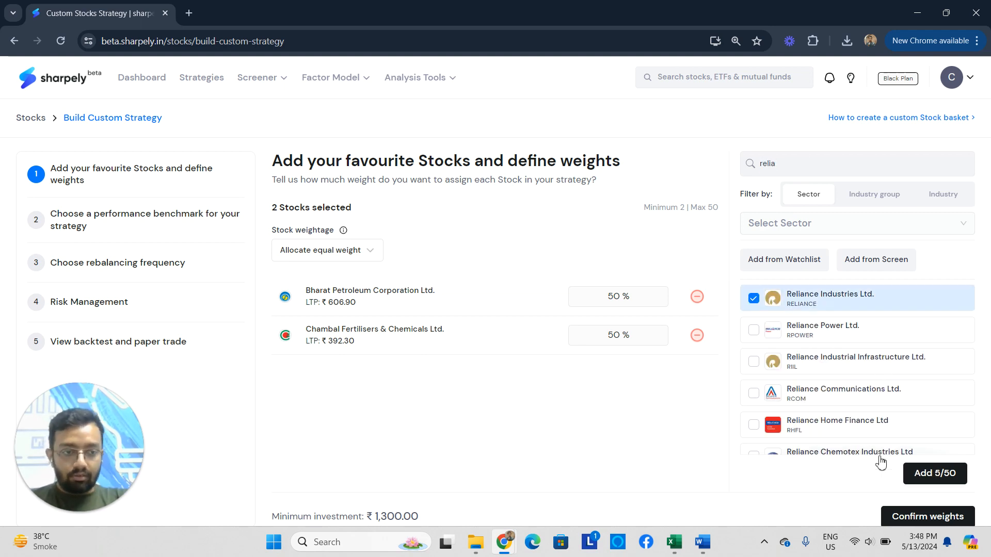
click(935, 473)
scroll(351, 403, down, 5)
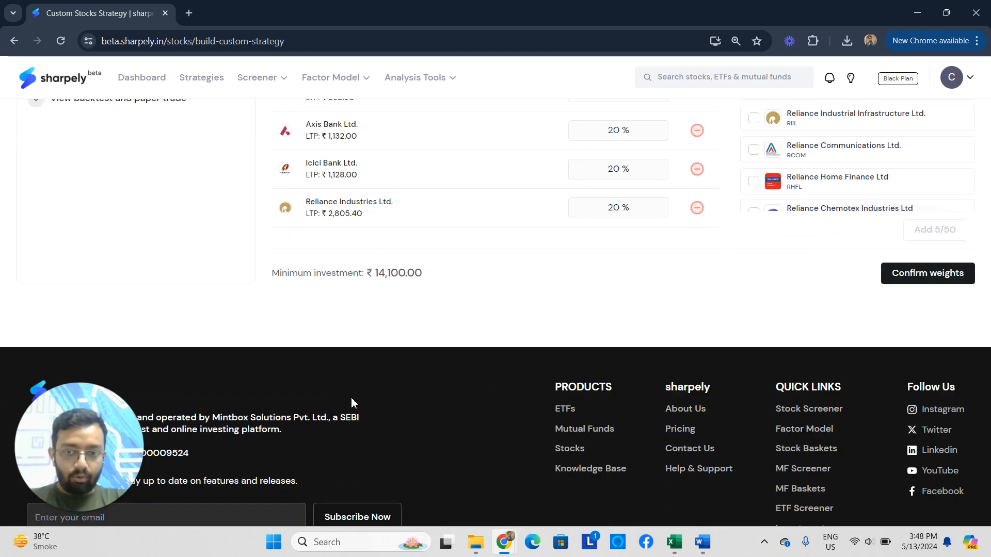
scroll(351, 403, up, 4)
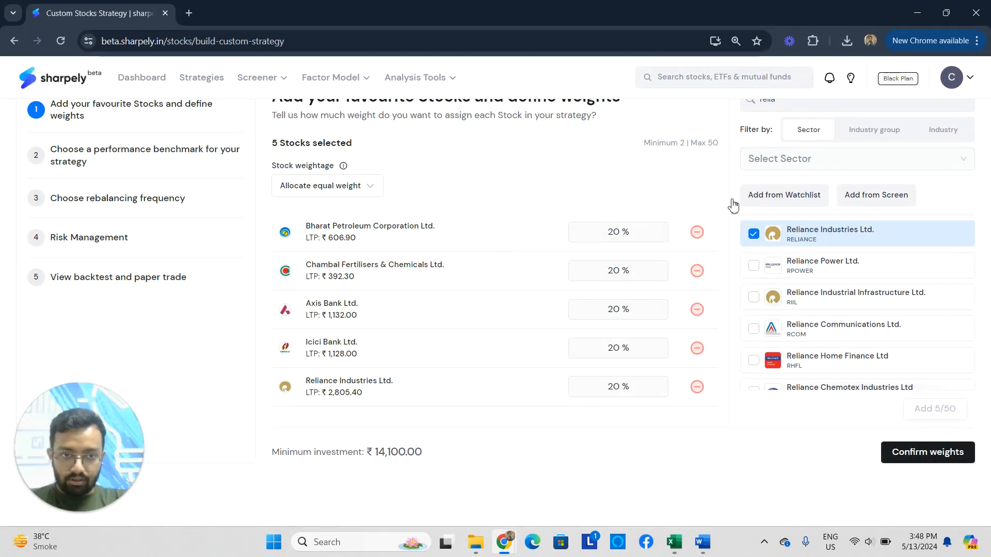
scroll(516, 307, up, 2)
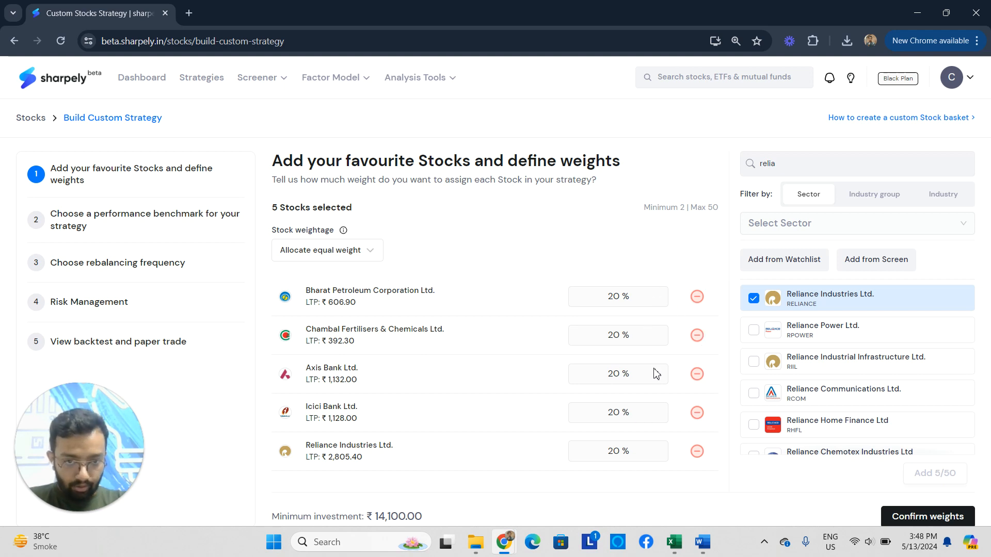
Switch the stock weightage to manual weights and set Bharat Petroleum Corporation Ltd. to 10 %.
click(336, 251)
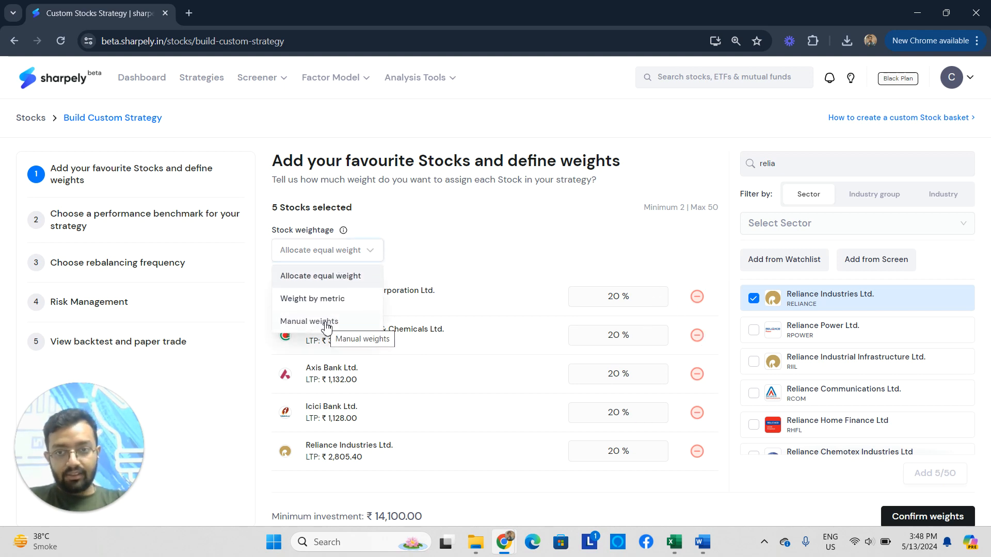
click(326, 322)
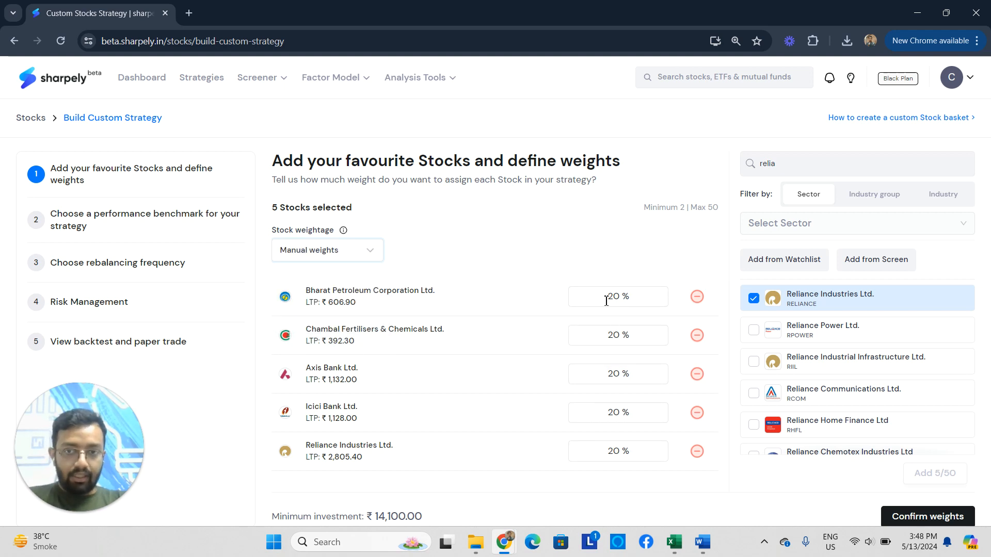
drag(606, 301, 644, 300)
text(10)
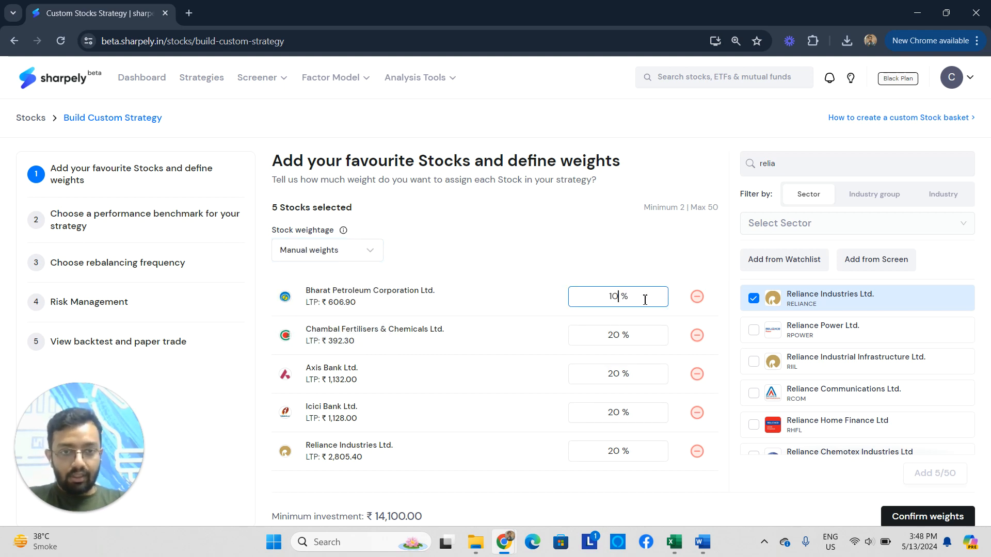
click(634, 257)
scroll(619, 354, down, 2)
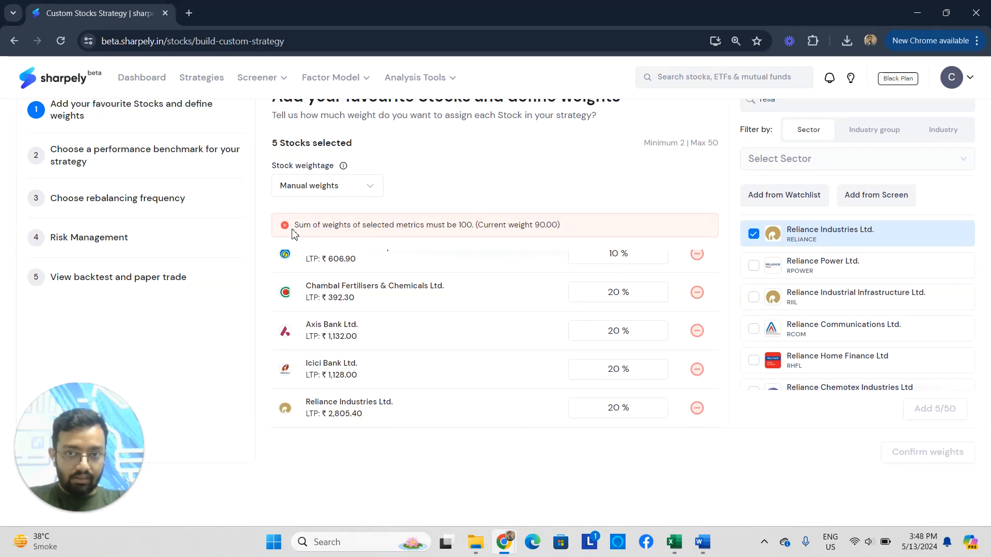
drag(299, 225, 585, 223)
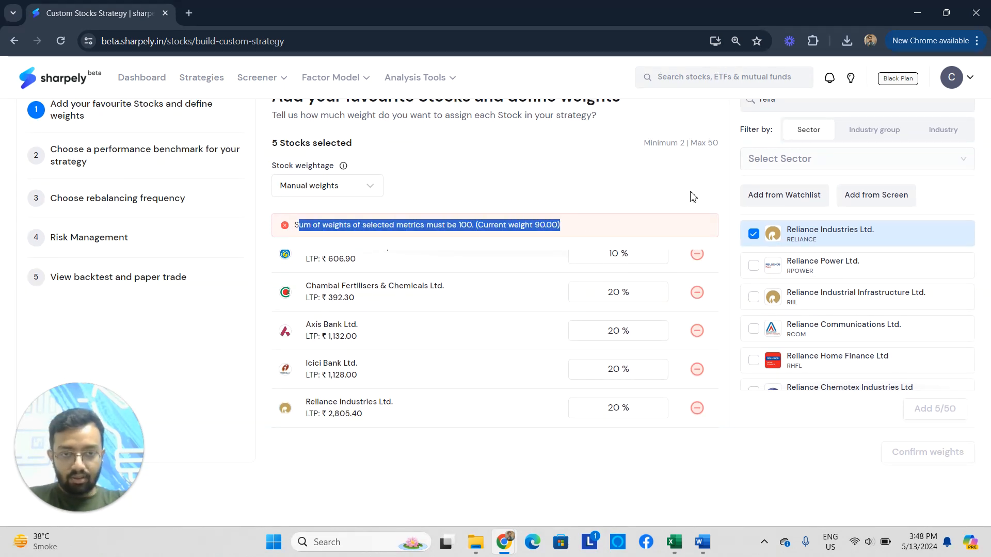
scroll(623, 355, up, 1)
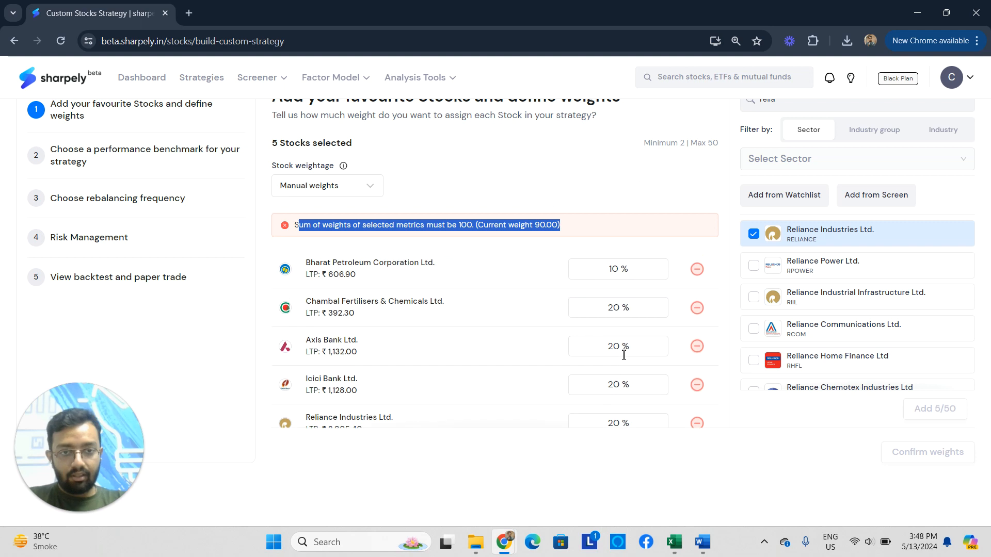
Switch the stock weightage to weight by metric and use VM score as the weighting metric.
click(329, 187)
click(321, 235)
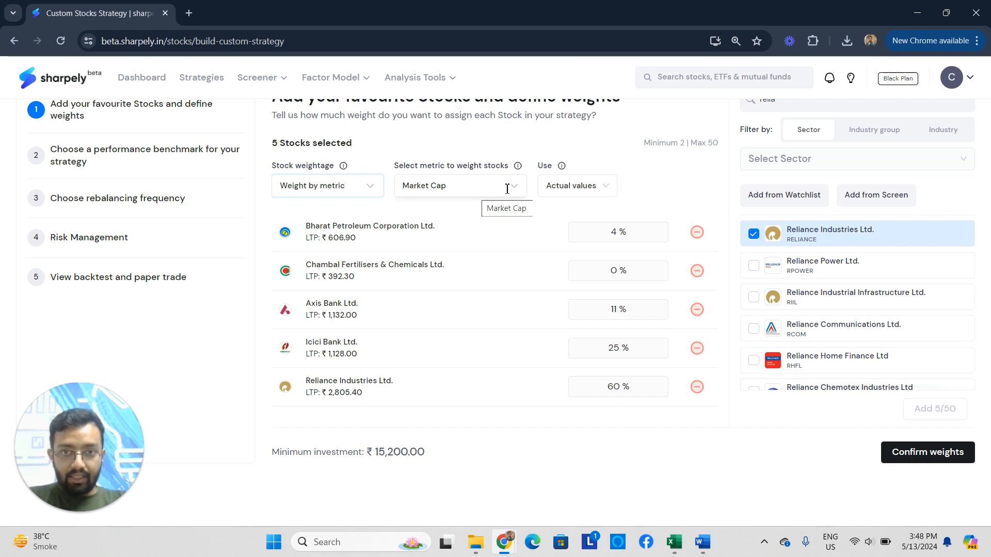
click(491, 187)
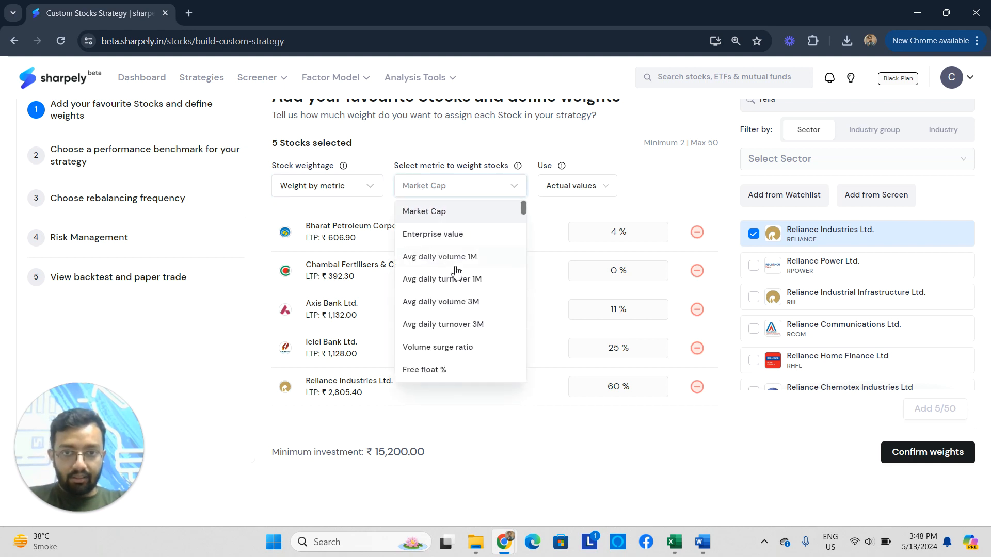
scroll(440, 355, down, 5)
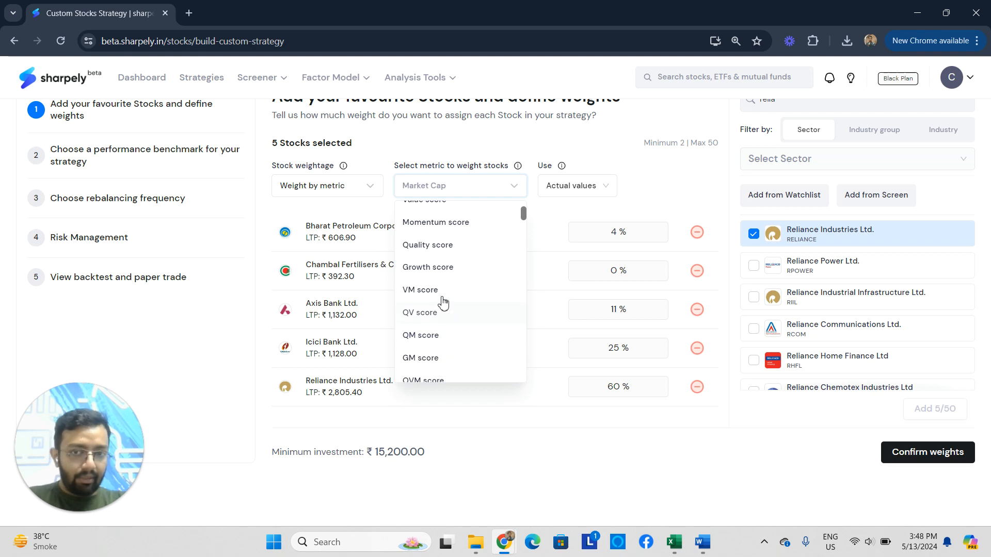
click(420, 290)
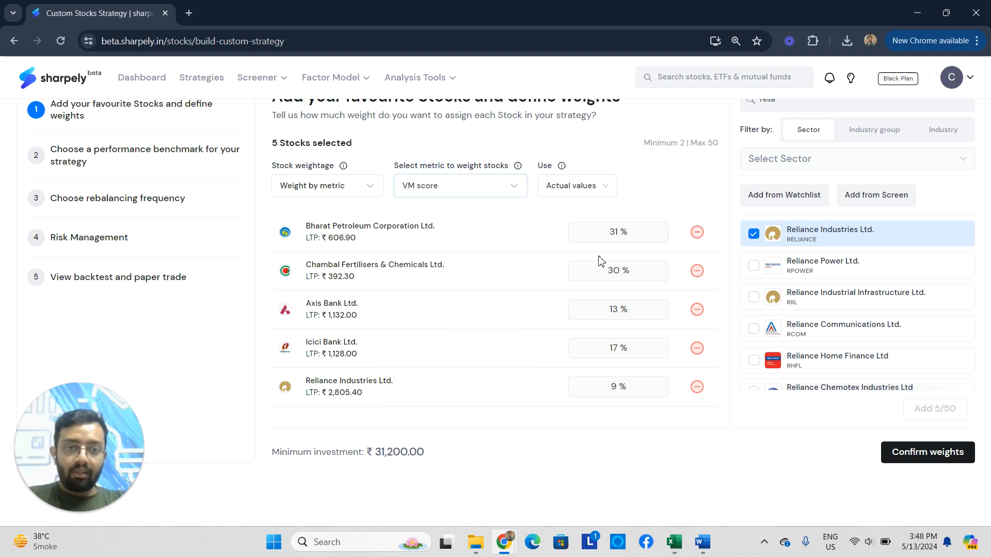
scroll(604, 273, down, 2)
scroll(608, 294, up, 2)
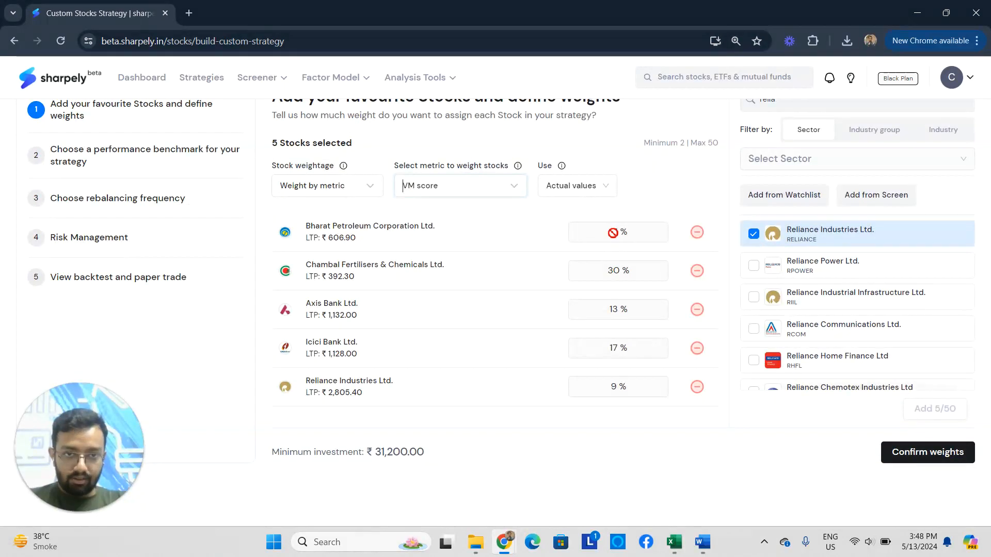
Set the stock weightage to allocate equal weight and confirm the weights of the basket.
click(330, 187)
click(342, 216)
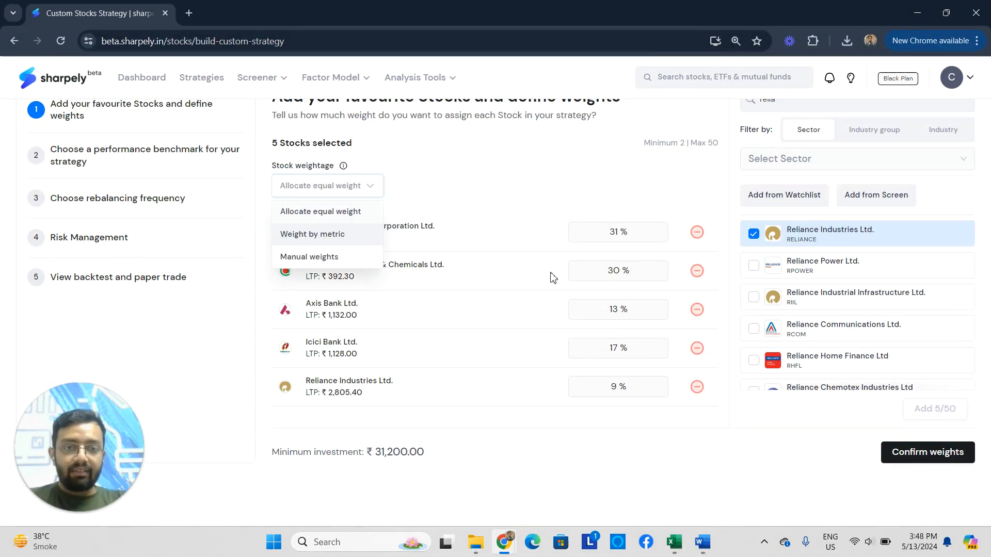
scroll(605, 289, up, 1)
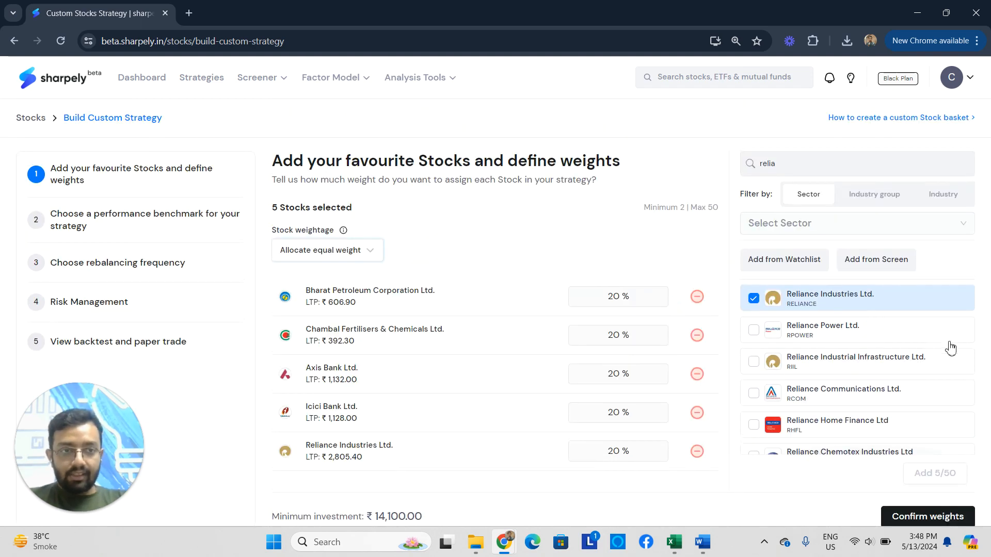
scroll(877, 392, down, 3)
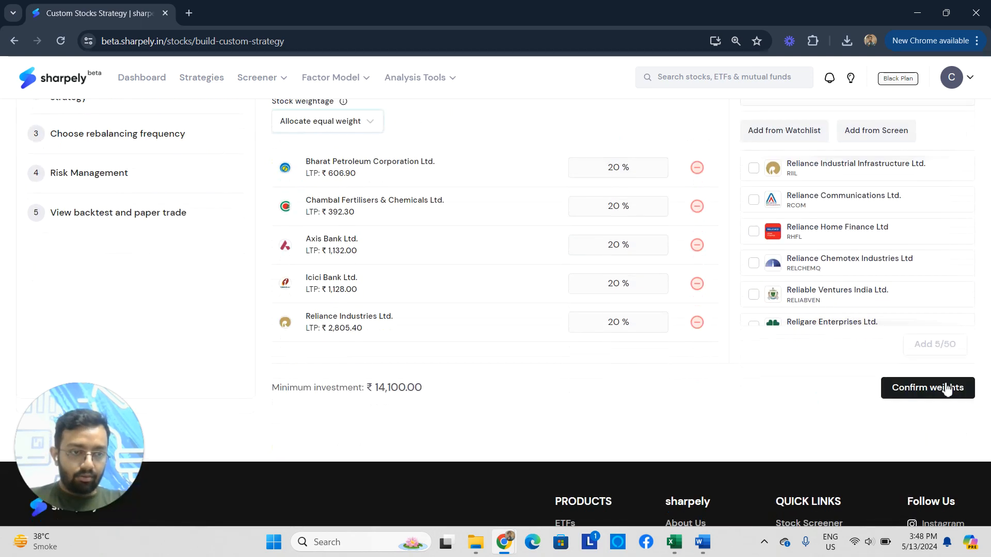
click(951, 395)
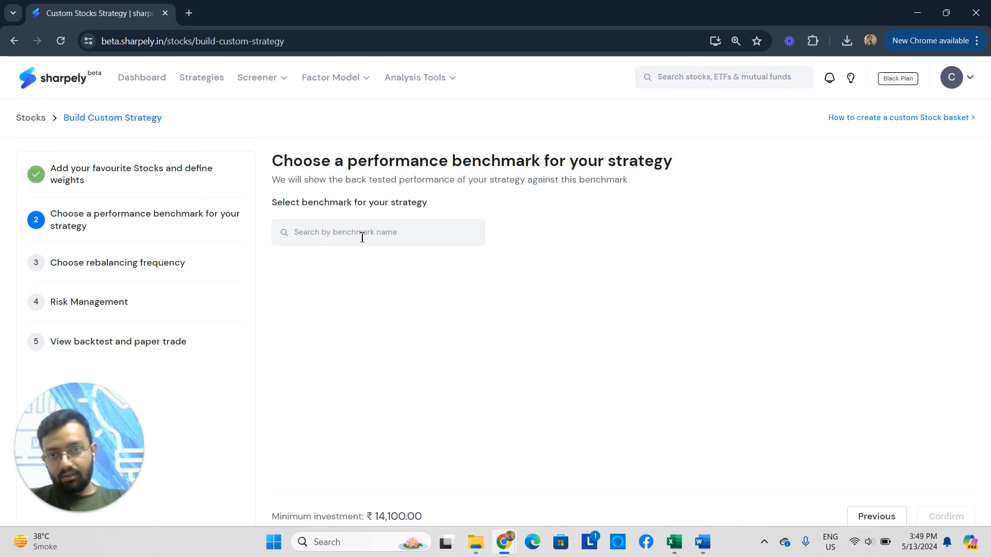
Choose Nifty 50 TRI as the strategy's performance benchmark and confirm it.
click(363, 237)
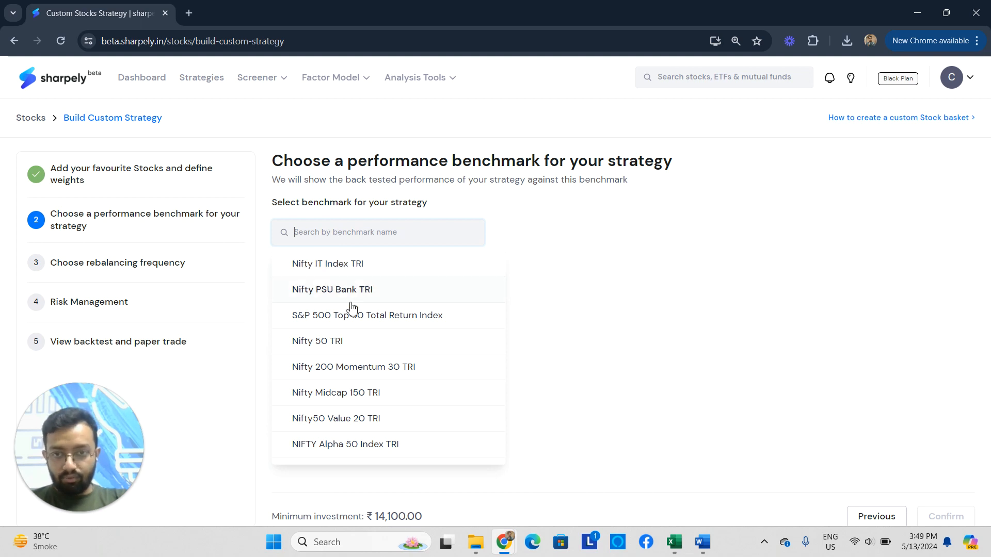
click(330, 342)
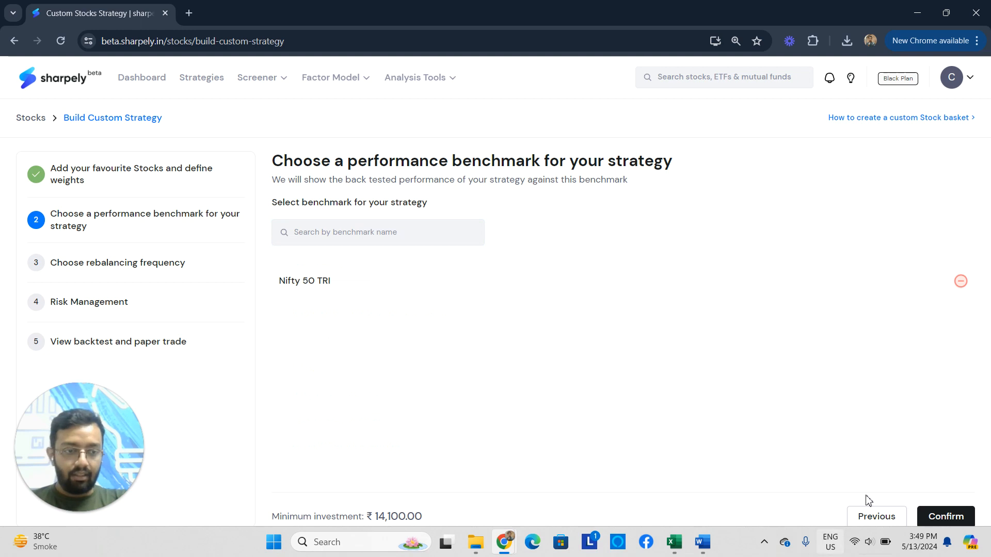
click(944, 516)
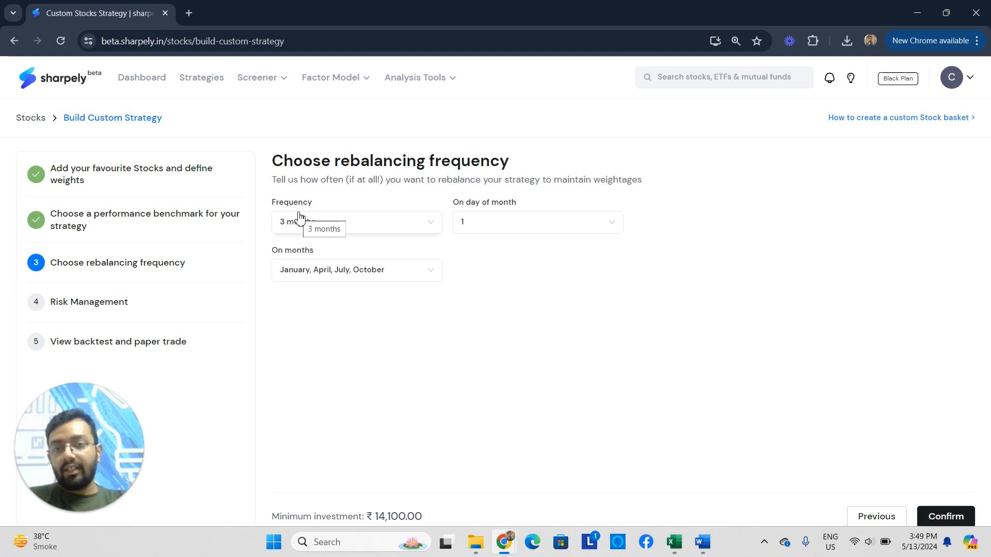
Set the strategy's rebalancing frequency to 1 week.
click(340, 226)
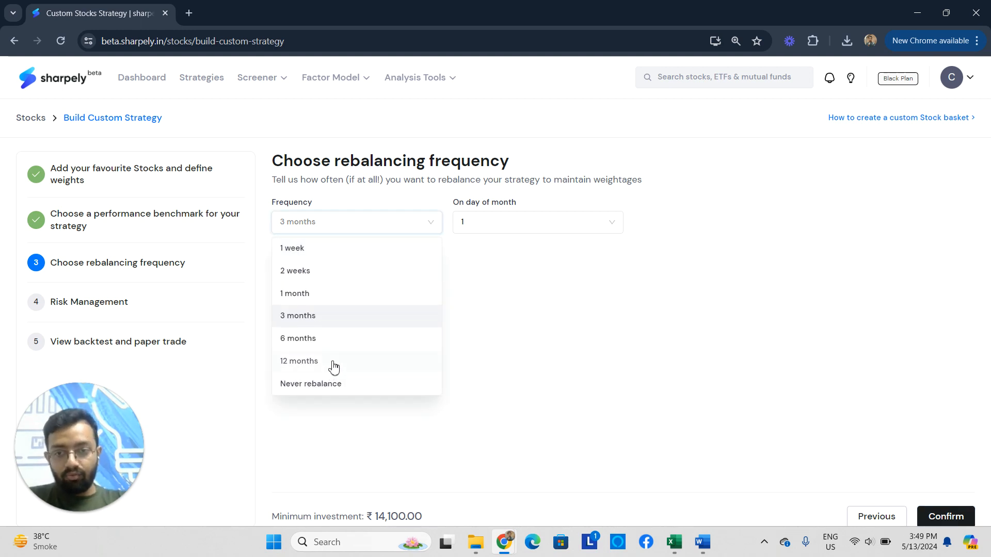
click(332, 253)
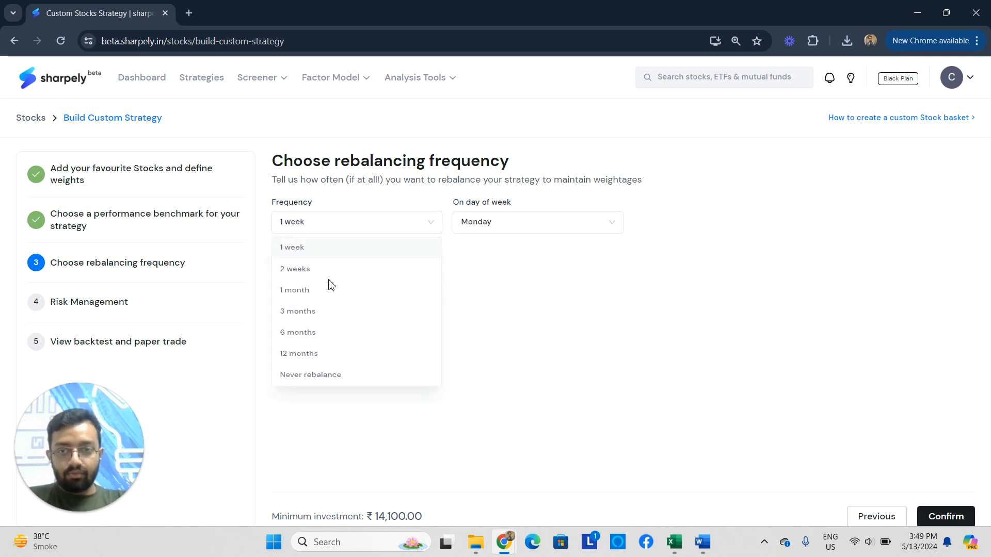
Set the rebalancing frequency to 1 month on day 5 of the month and confirm it.
click(347, 226)
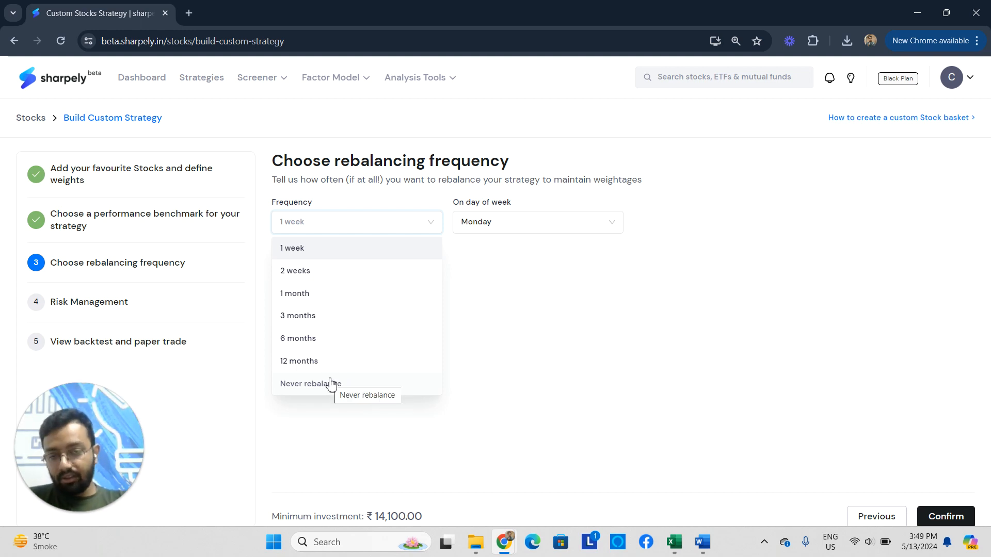
click(316, 297)
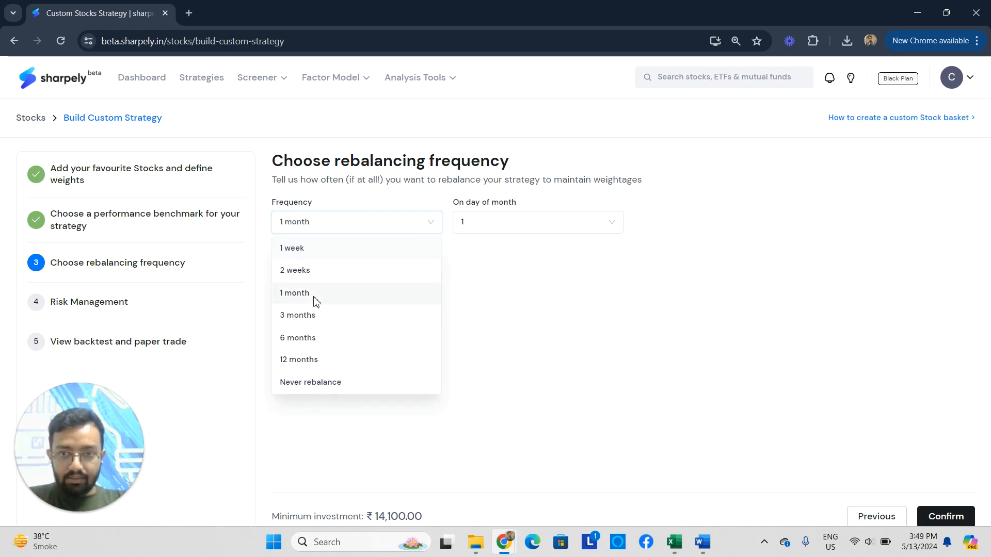
click(492, 227)
scroll(493, 322, down, 9)
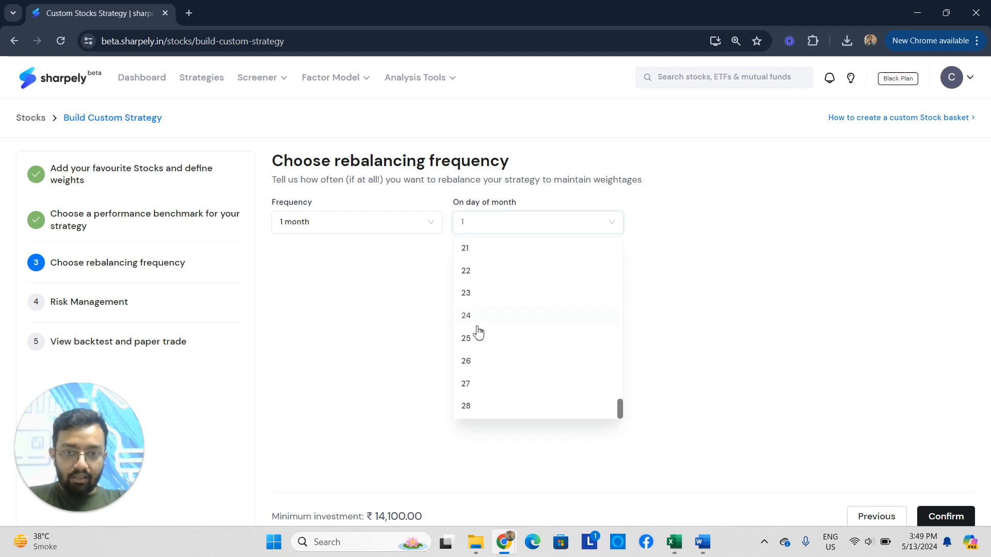
scroll(491, 331, up, 3)
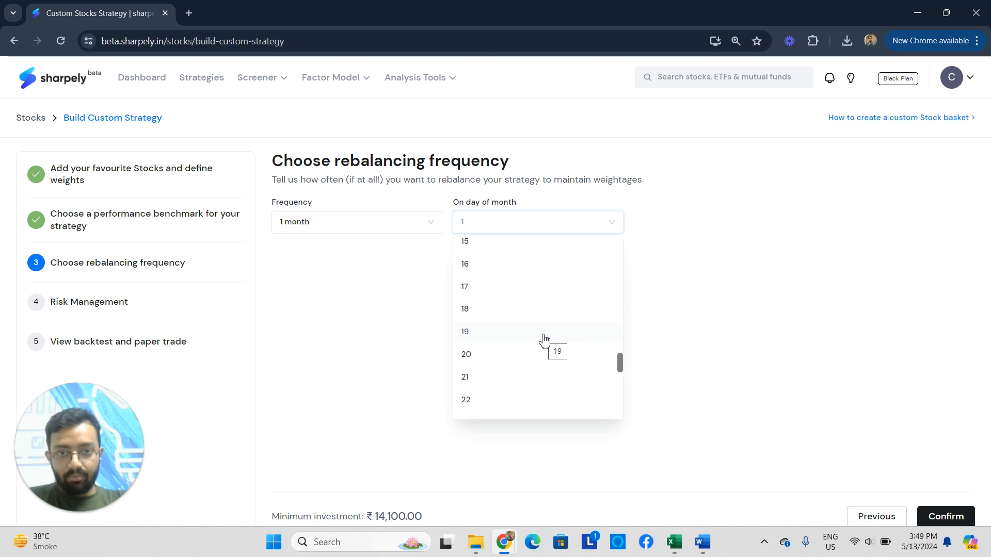
scroll(542, 341, up, 2)
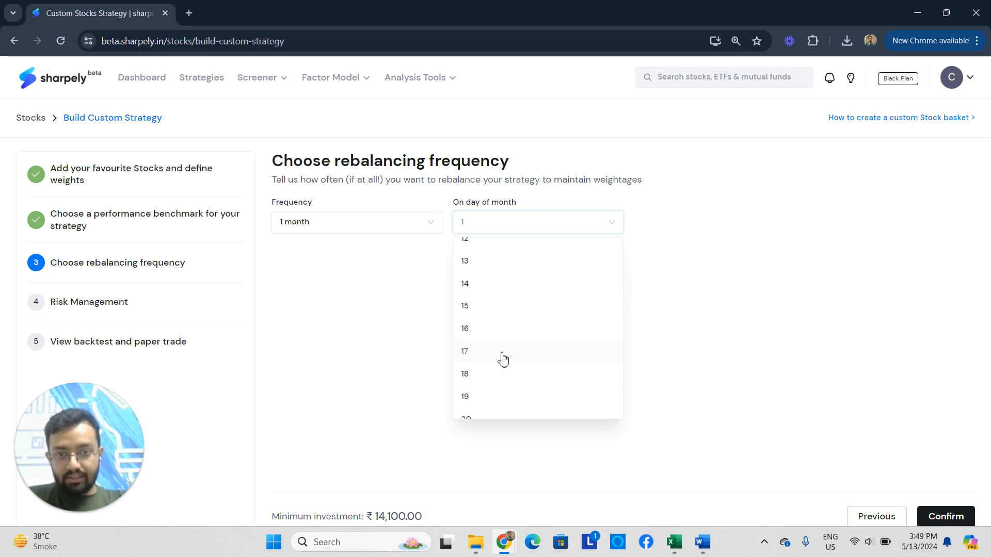
scroll(506, 395, down, 2)
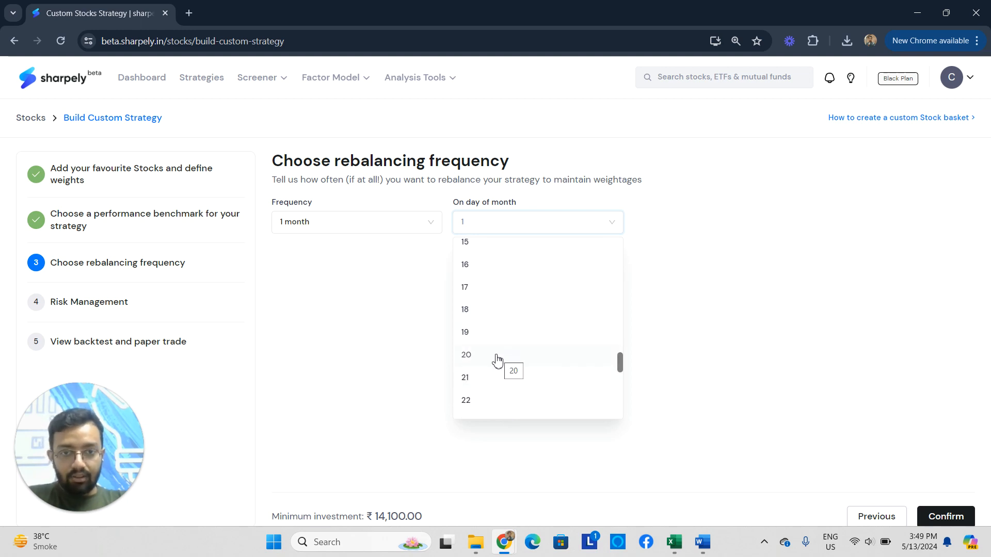
scroll(516, 302, up, 6)
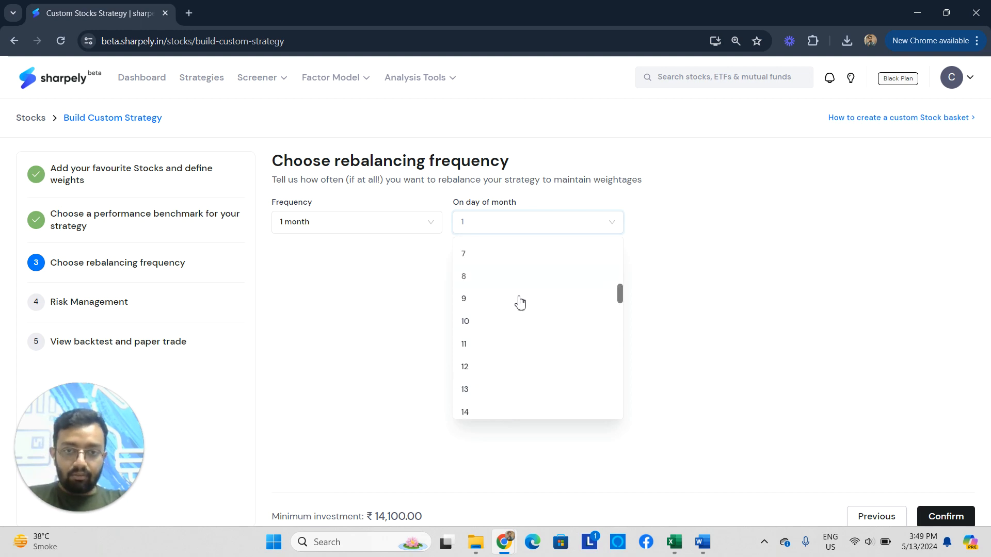
click(482, 336)
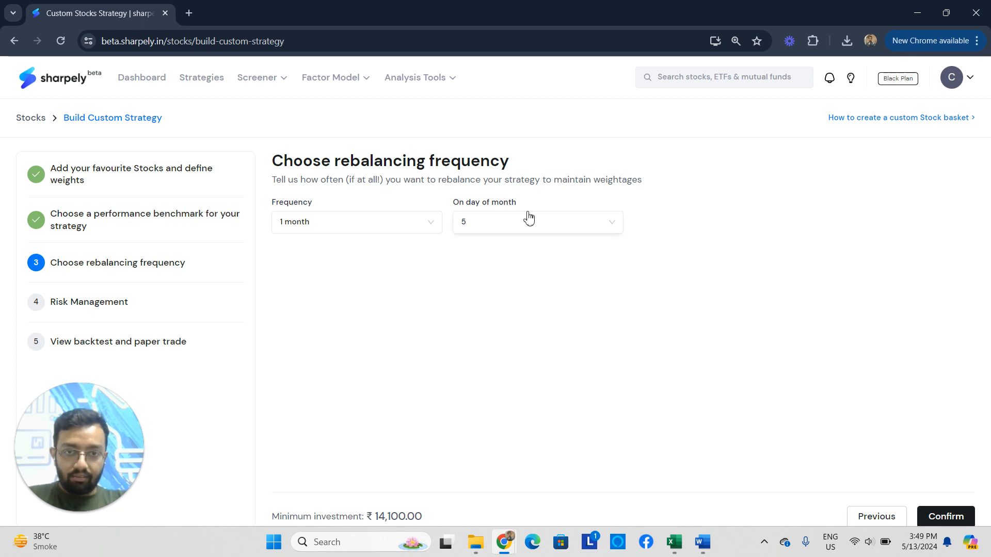
click(964, 520)
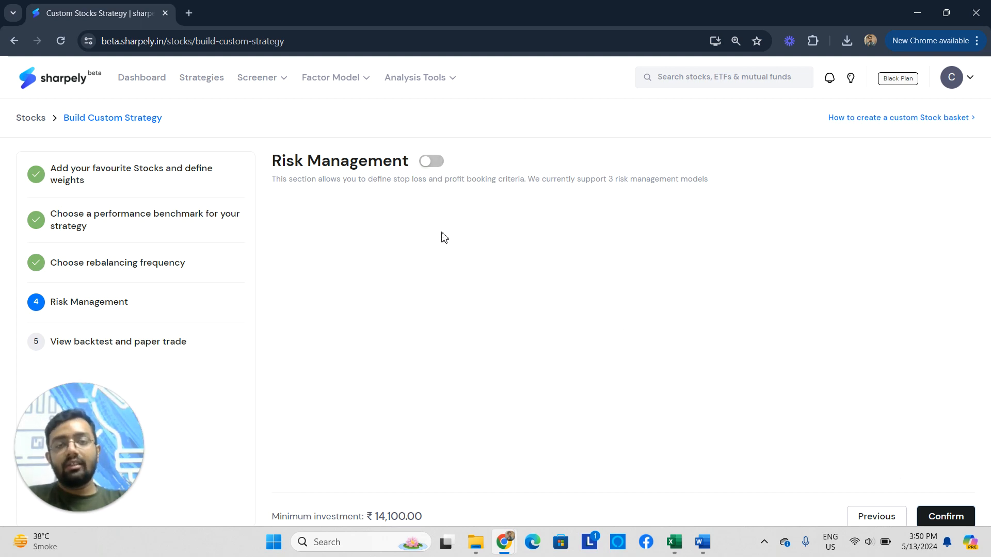
Turn on risk management with the Trailing Stop Loss model and set the trailing stop percentage to 1%.
click(429, 164)
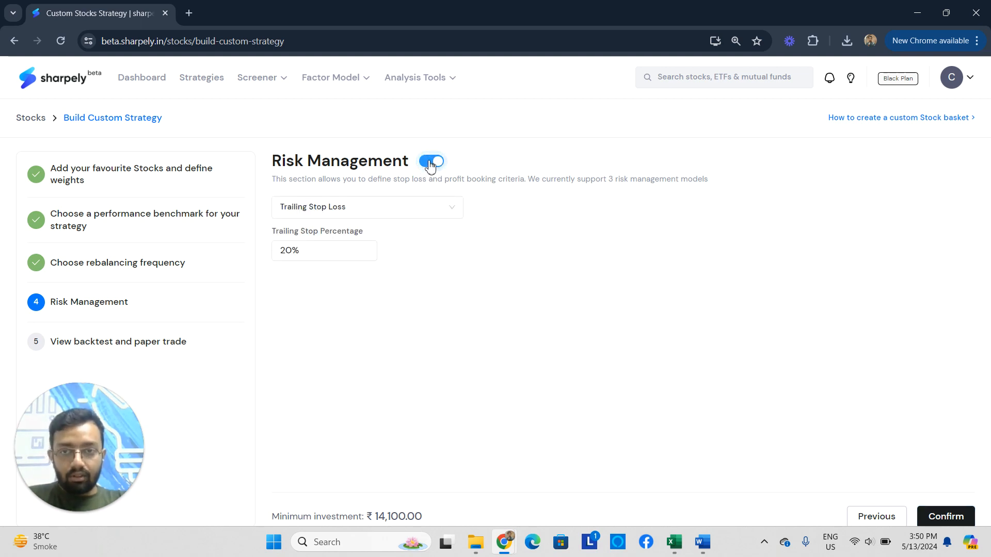
click(434, 213)
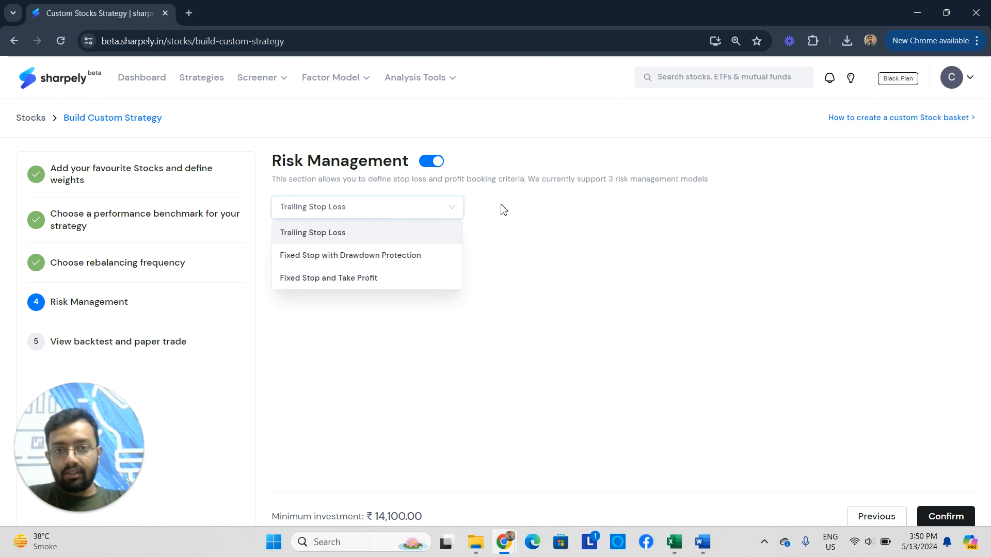
click(418, 232)
key(ctrl+a)
text(1)
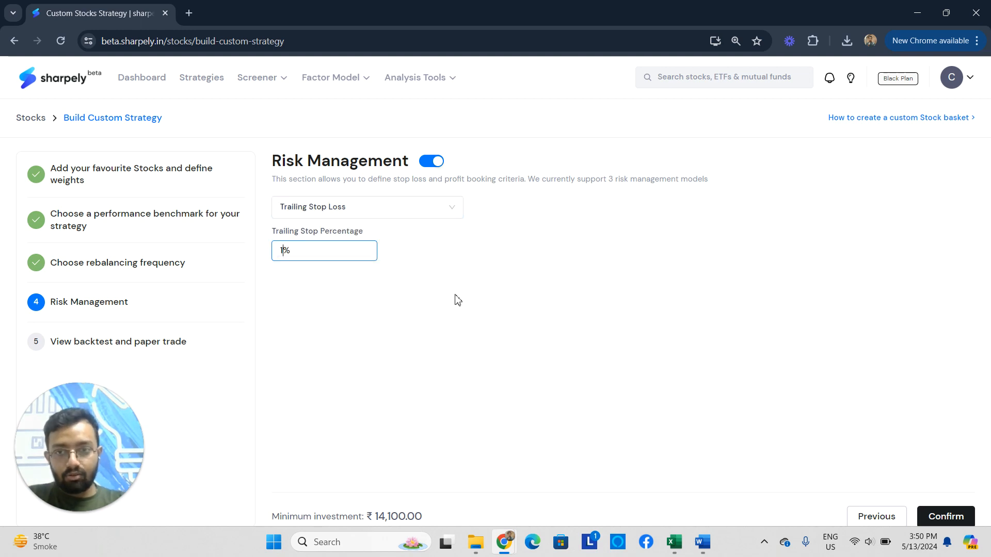
Switch the risk management model to Fixed Stop with Drawdown Protection and review its fixed stop, drawdown trigger and drawdown stop percentages.
click(411, 214)
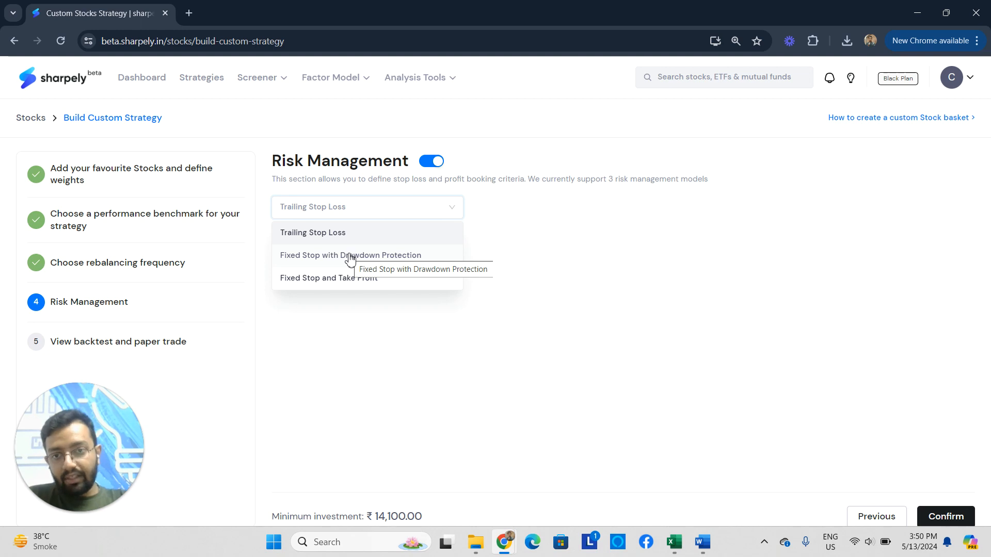
click(395, 261)
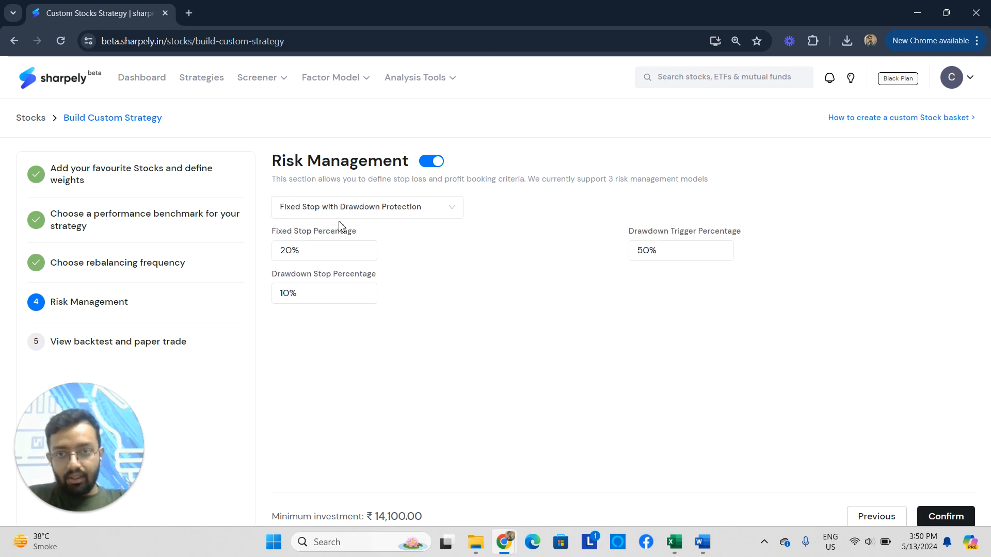
drag(331, 254, 269, 256)
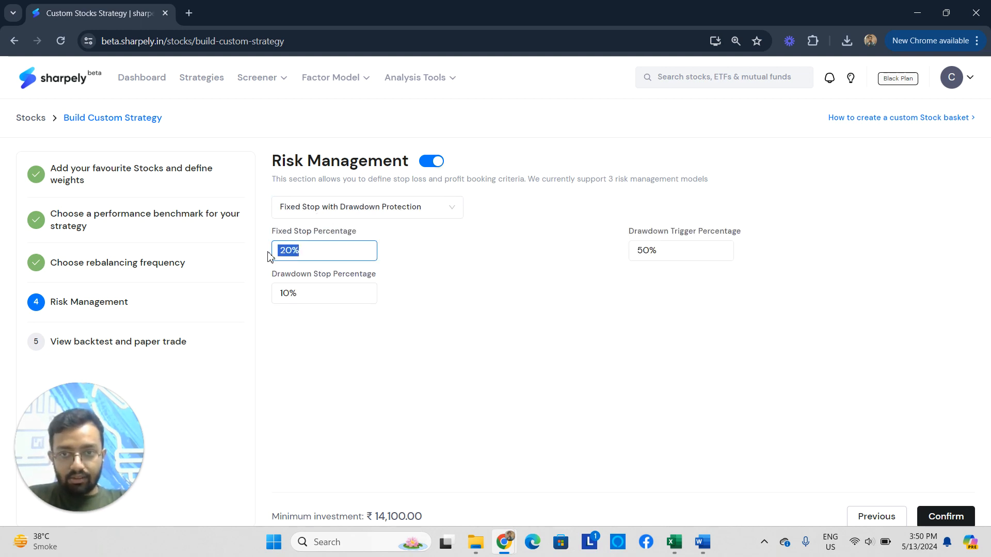
drag(670, 250, 639, 252)
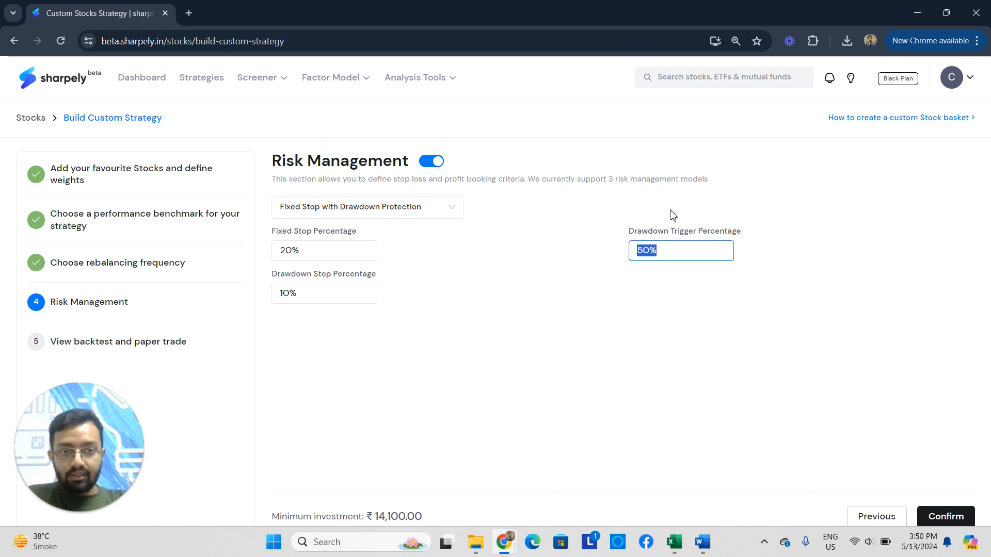
click(670, 253)
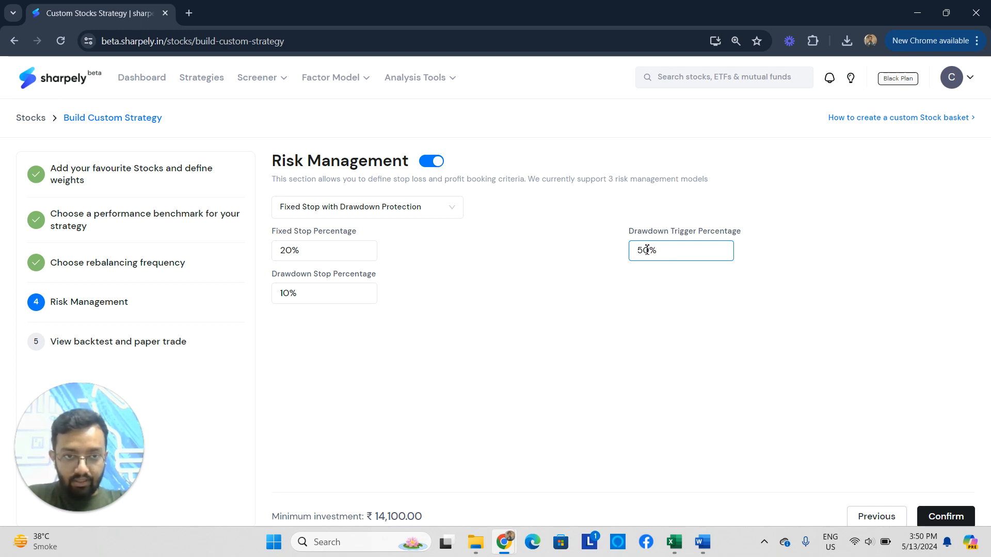
drag(302, 296, 279, 294)
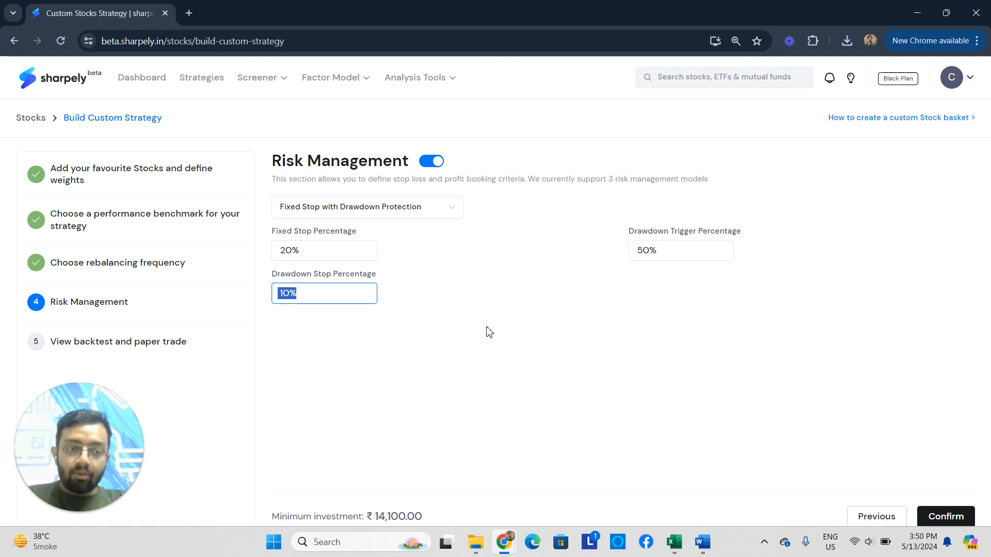
drag(301, 251, 278, 250)
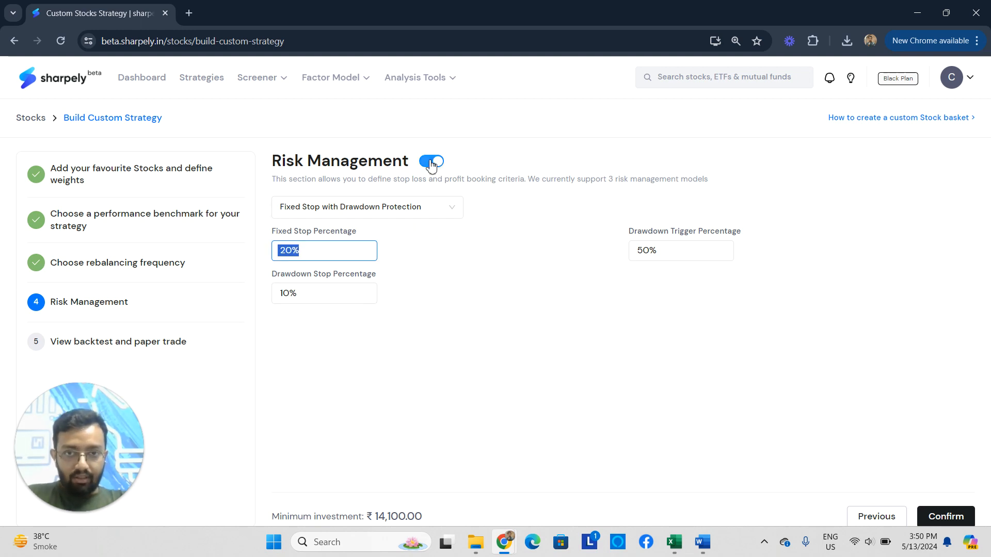
Switch the risk management model to Trailing Stop Loss, set the trailing stop percentage to 10% and confirm it.
click(432, 212)
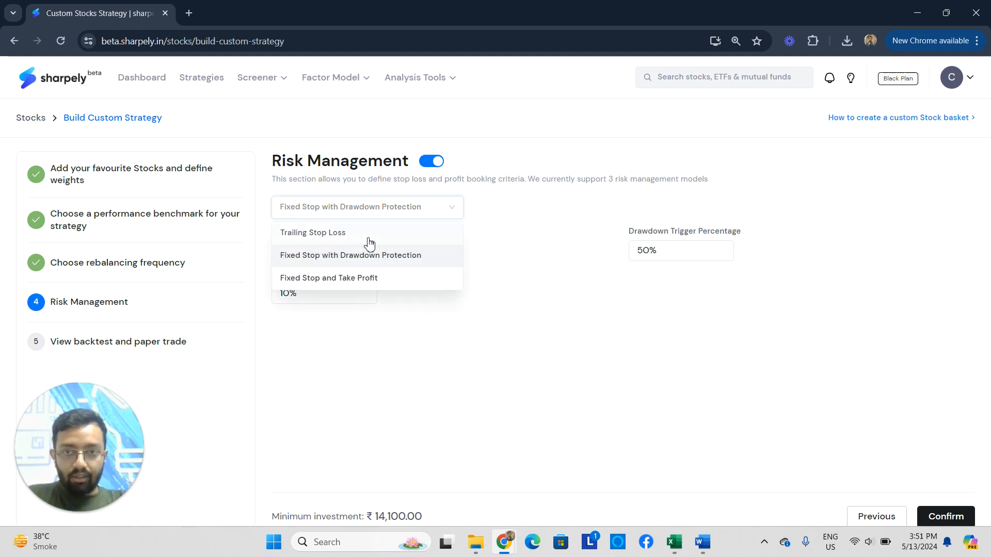
click(370, 235)
drag(320, 247, 270, 248)
text(1)
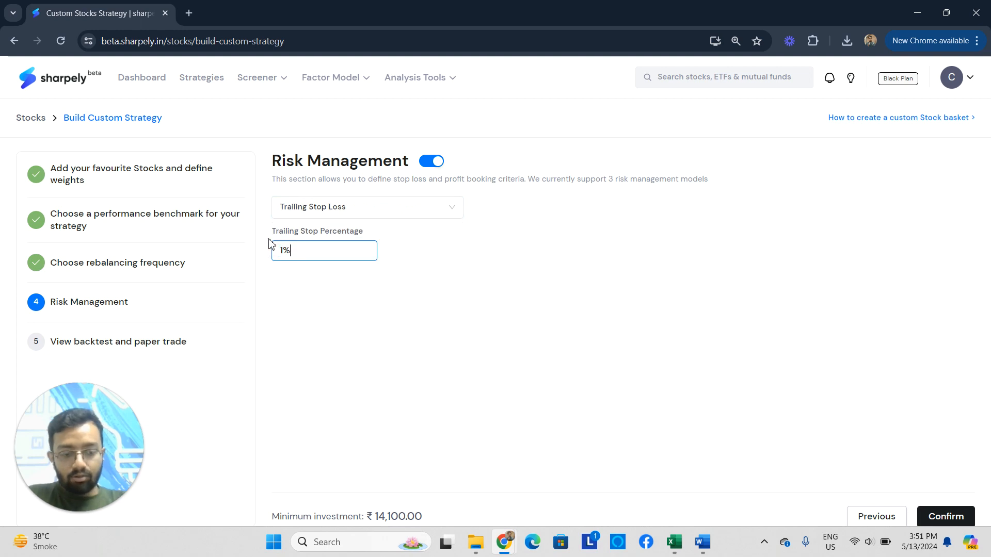
text(0)
click(505, 342)
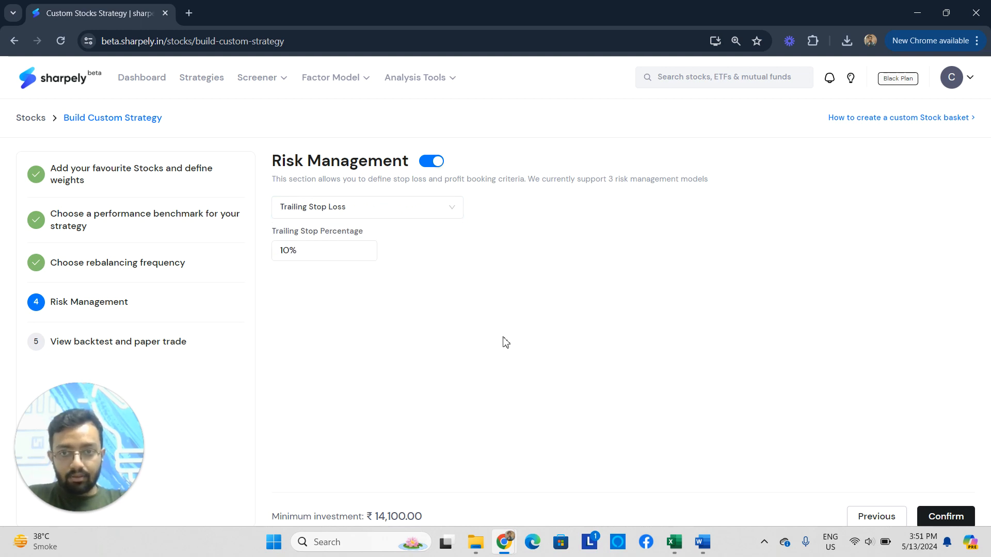
click(955, 517)
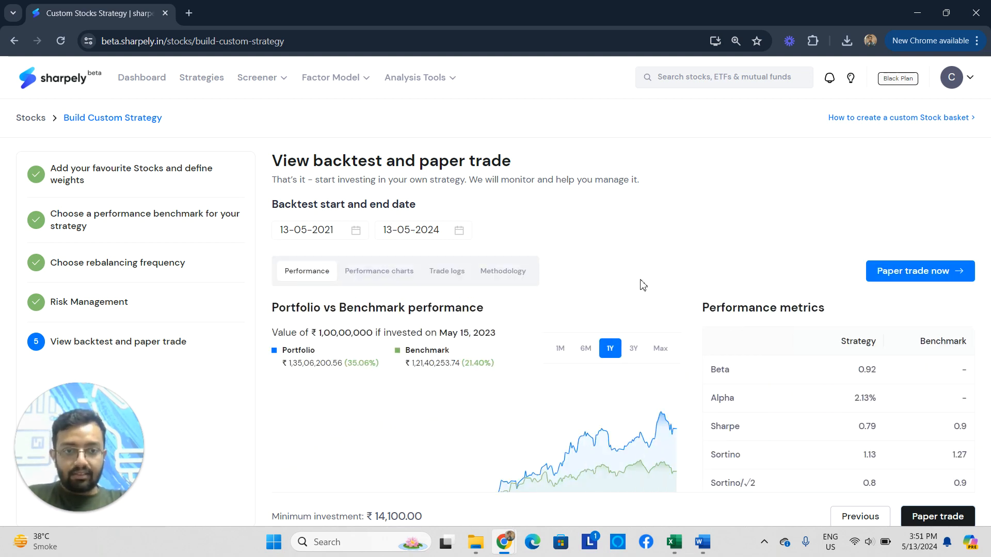
Compare the portfolio's backtest performance with the benchmark over the 6M, 1M, 1Y, 3Y and Max periods.
scroll(643, 285, down, 3)
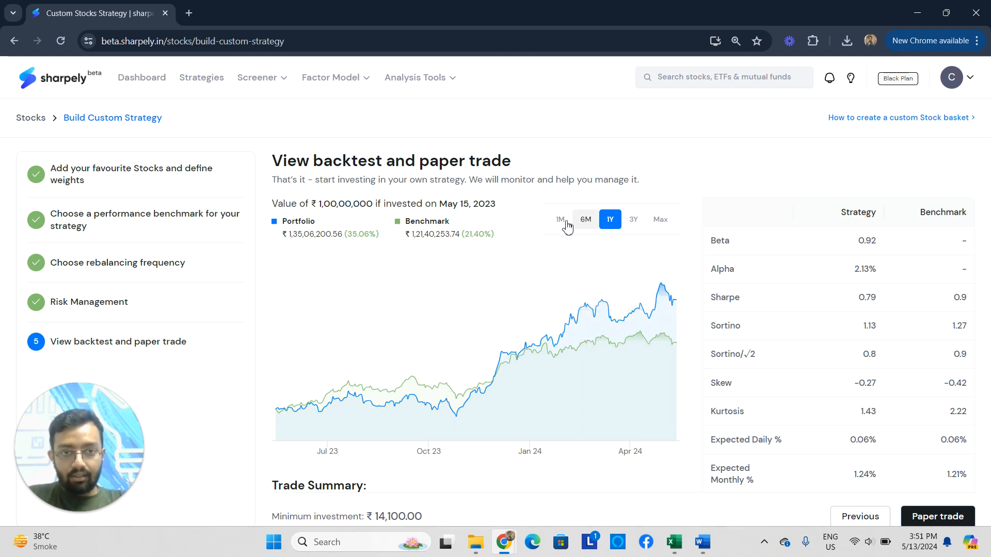
click(583, 226)
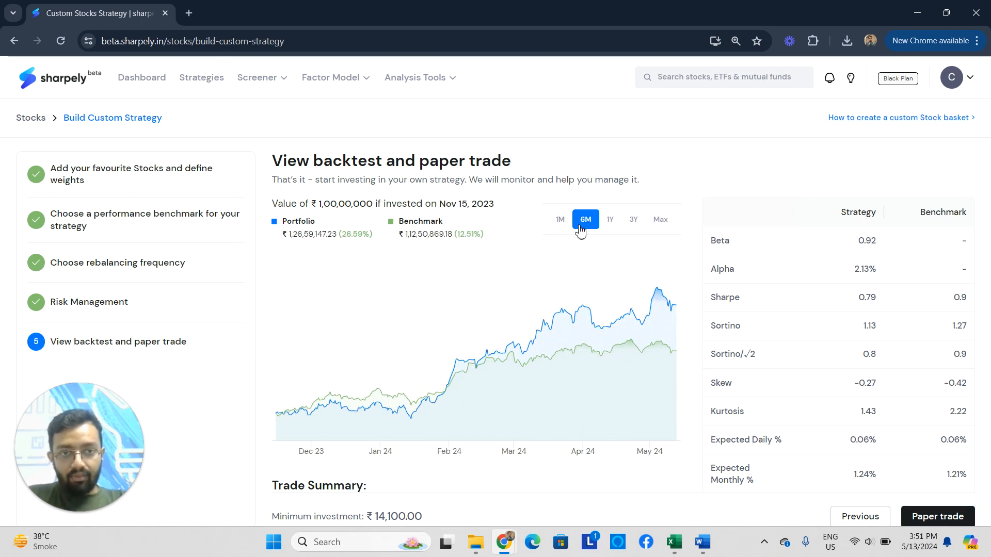
click(561, 221)
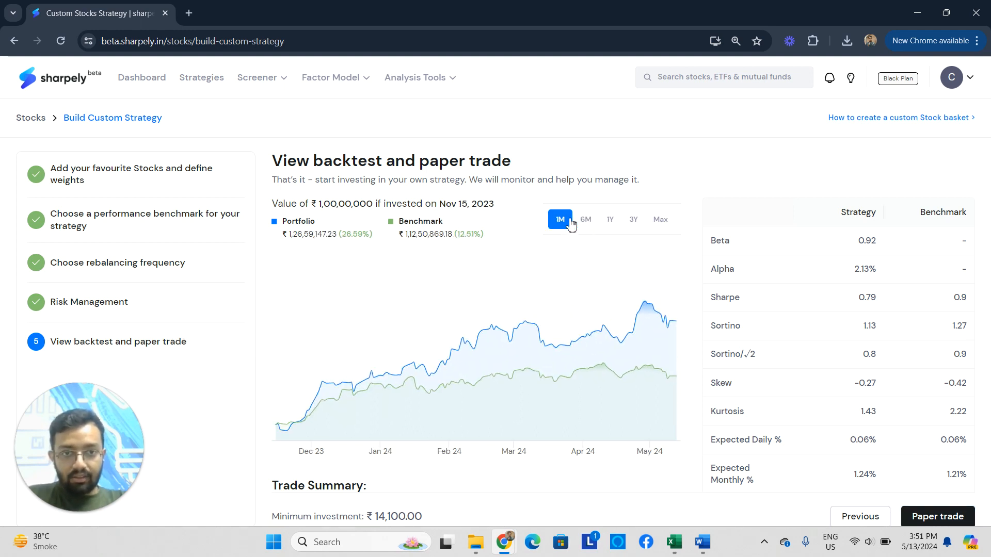
click(613, 226)
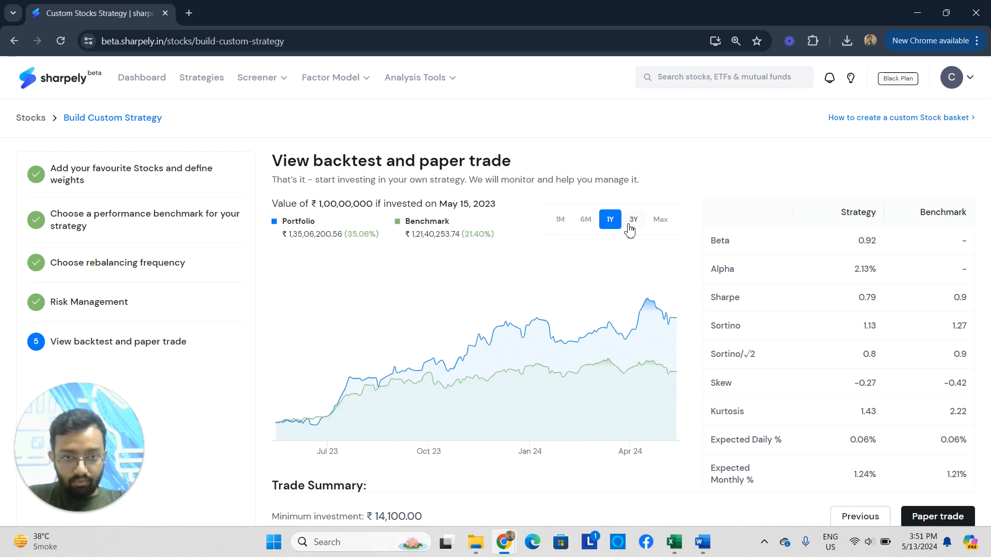
click(630, 227)
click(661, 228)
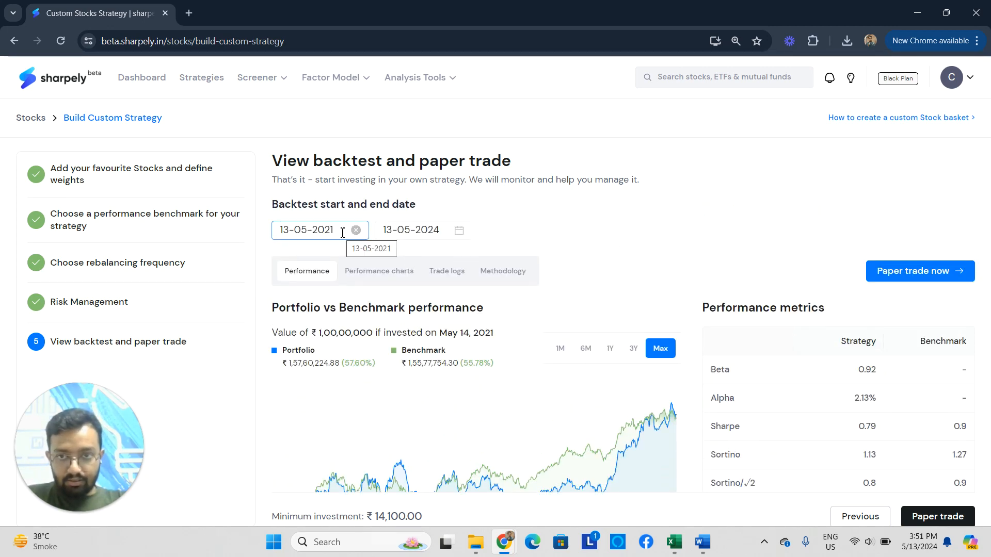
Look at the calendar for the backtest start date and close it without picking a date.
click(342, 233)
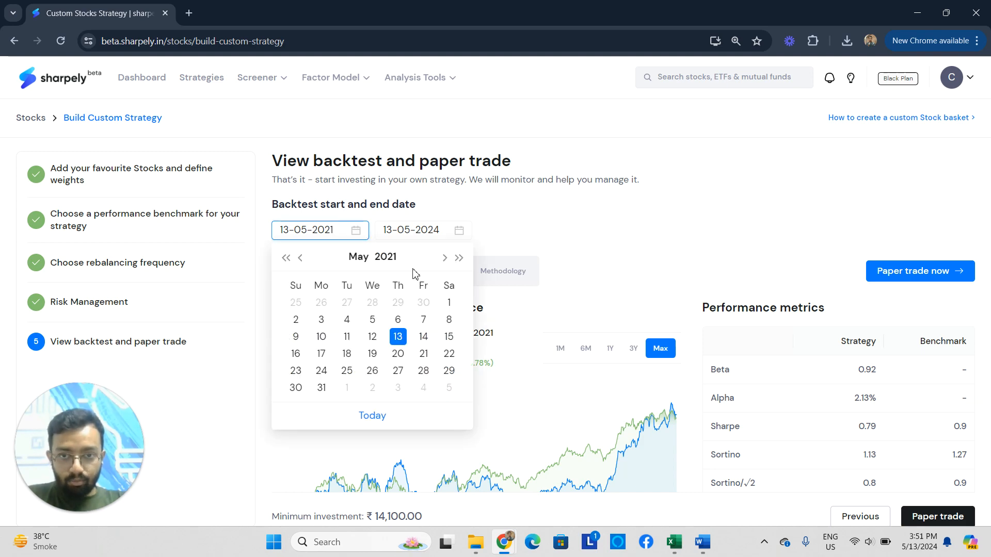
scroll(372, 327, down, 2)
scroll(531, 252, up, 2)
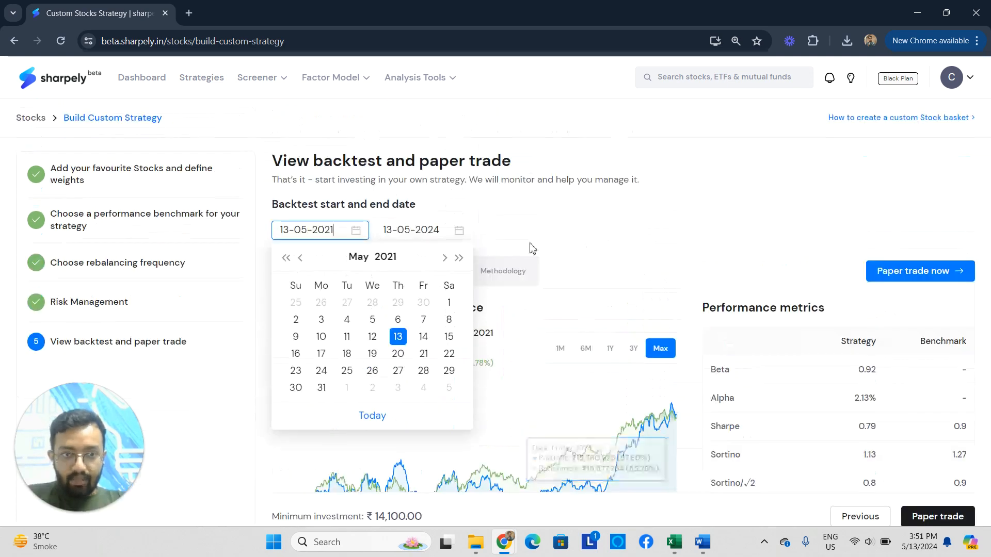
click(553, 237)
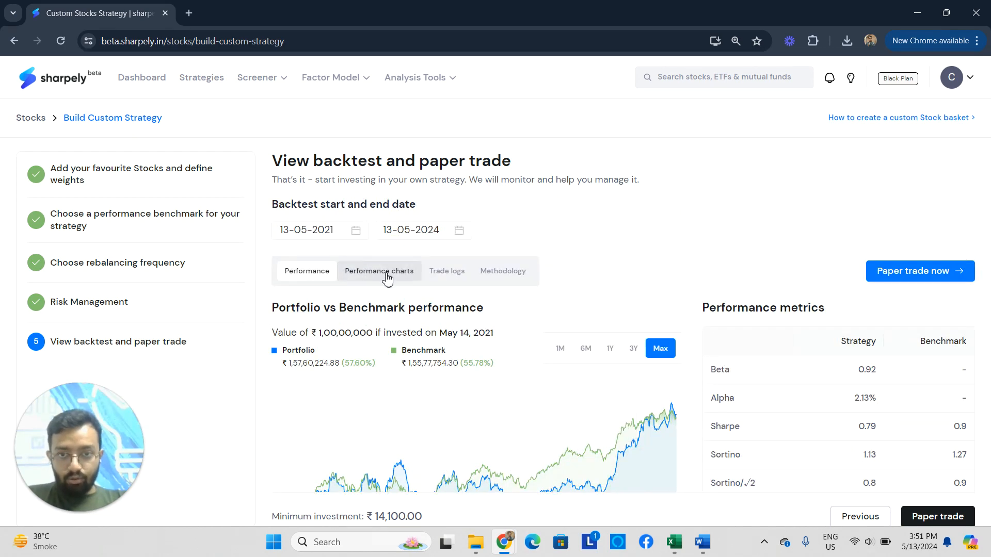
View the backtest's performance charts and examine the dated trades in its trade logs.
click(387, 276)
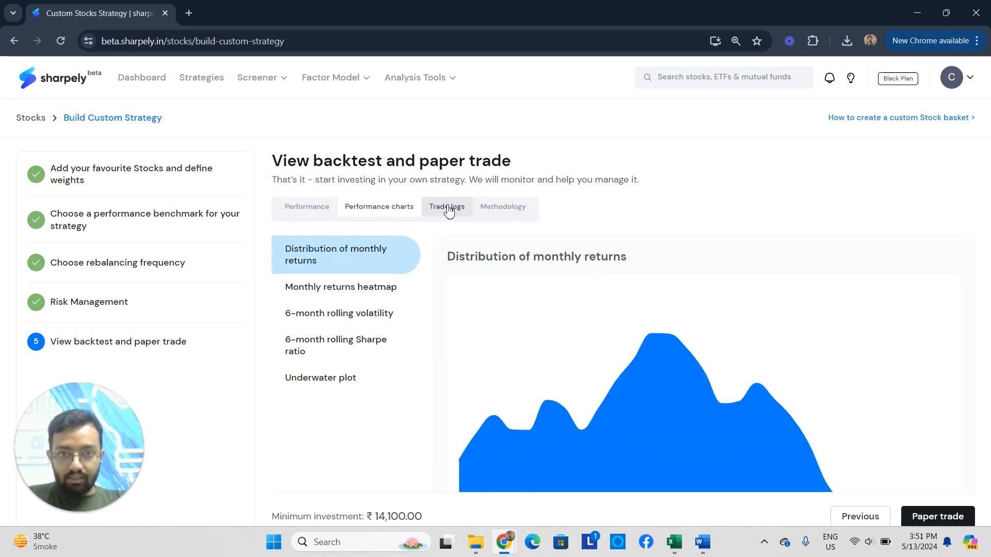
click(447, 209)
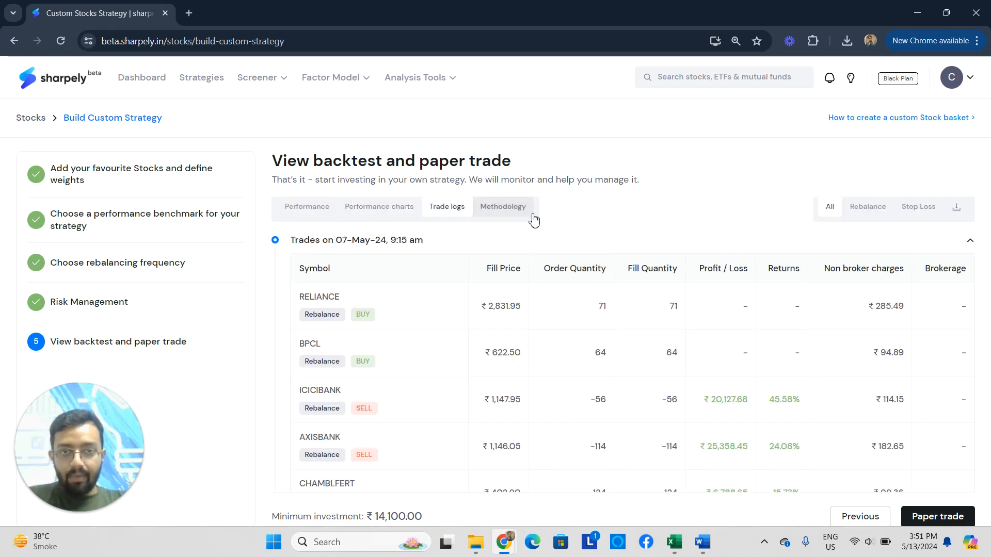
scroll(747, 384, down, 4)
scroll(747, 385, down, 1)
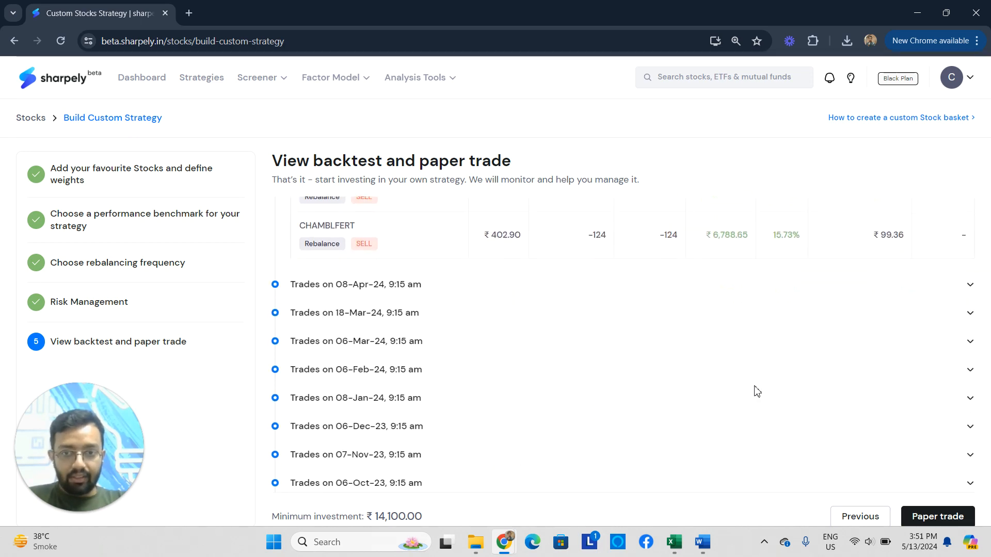
scroll(753, 391, up, 5)
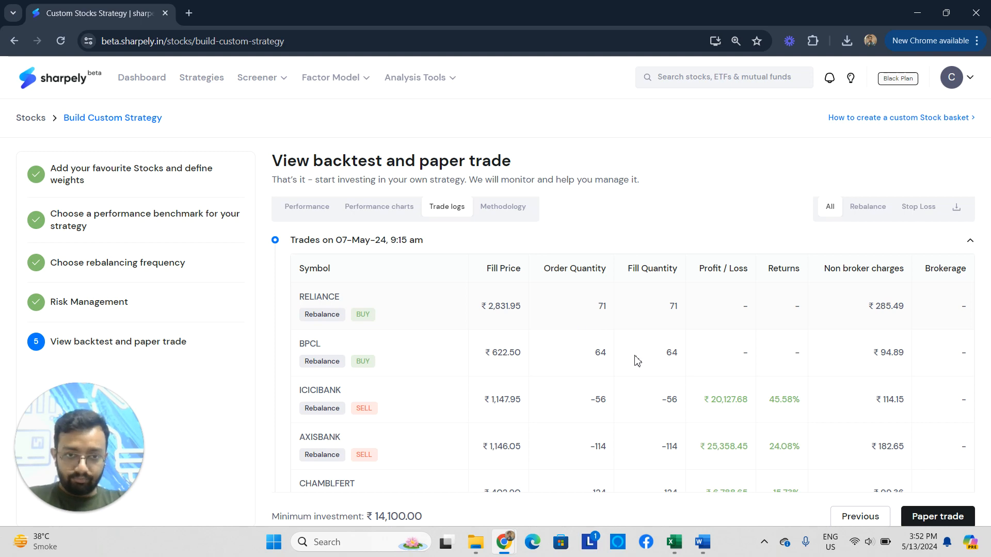
Examine the fill prices, quantities and returns of the 07-May-24 trades and the earlier trade dates in the trade logs.
scroll(635, 358, down, 3)
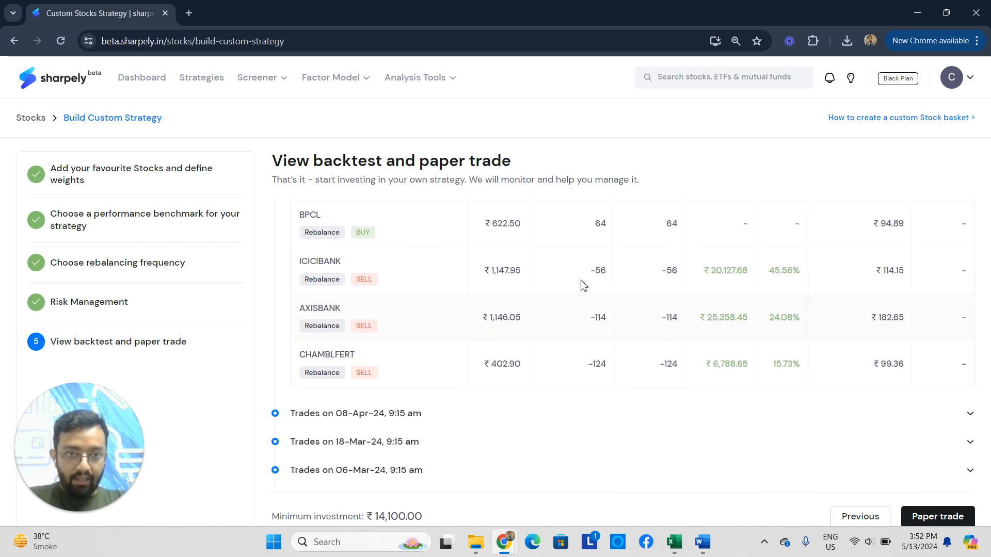
scroll(508, 345, up, 2)
scroll(399, 437, down, 2)
scroll(399, 438, up, 4)
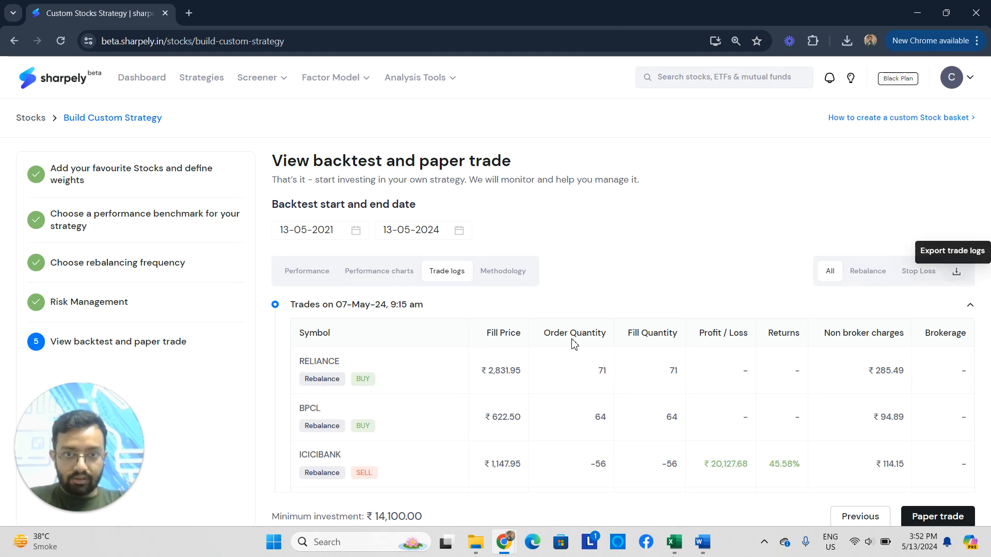
scroll(517, 321, down, 1)
scroll(633, 302, up, 1)
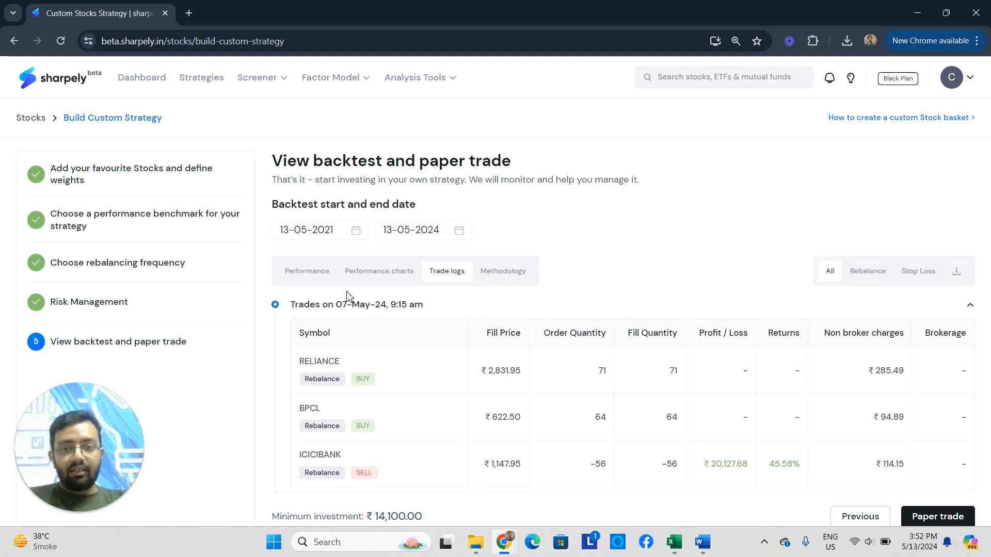
scroll(671, 361, down, 2)
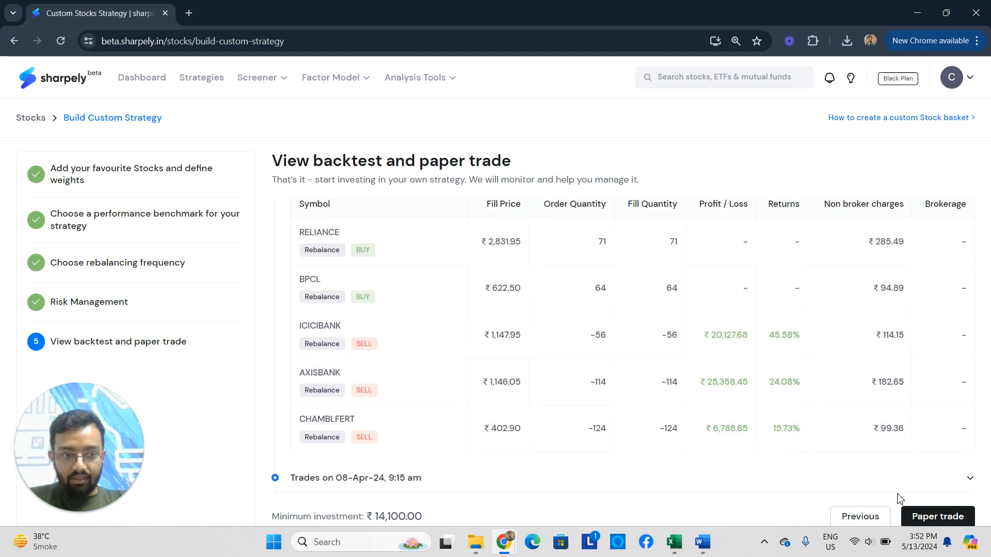
Go back to check the risk management and rebalancing frequency settings, keep them as they are and return to the backtest.
click(866, 522)
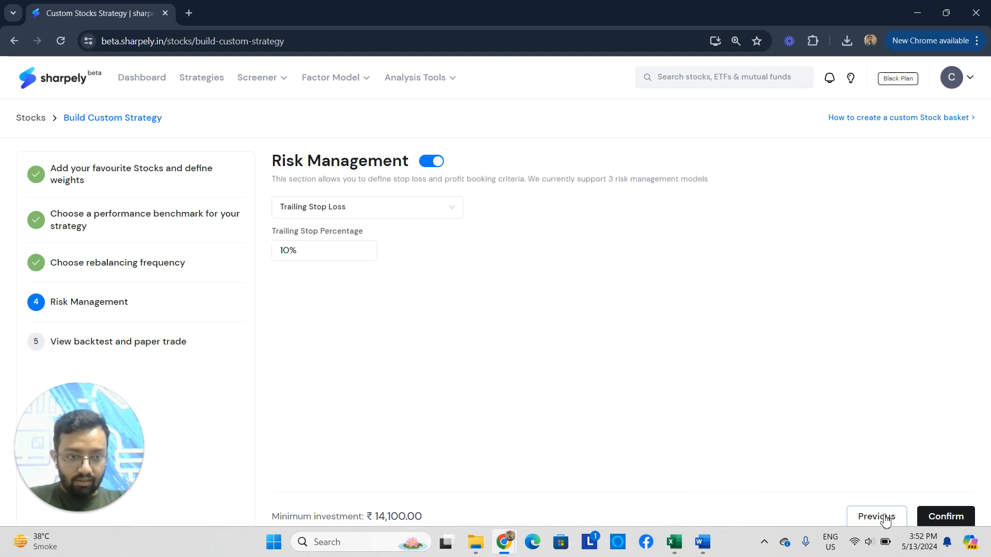
click(884, 521)
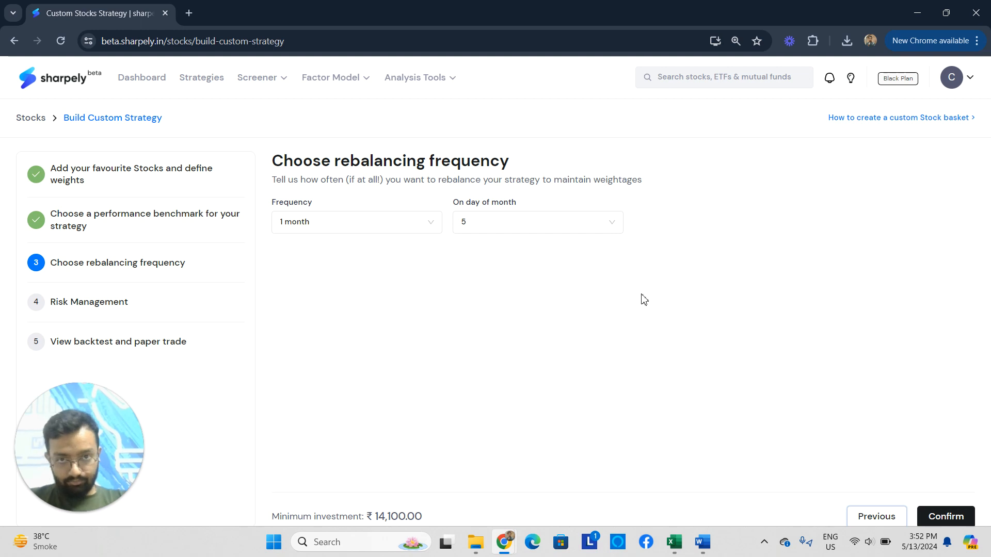
click(925, 525)
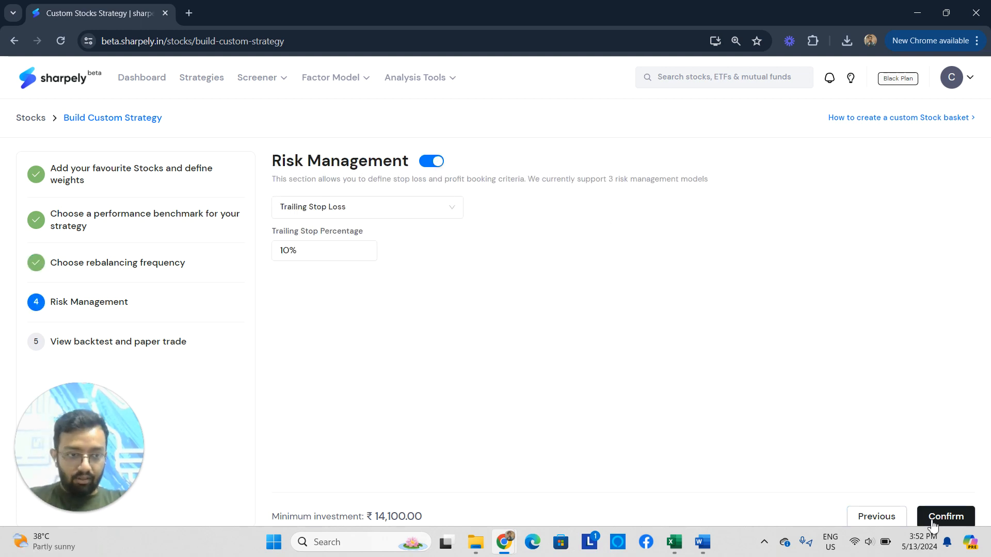
click(933, 525)
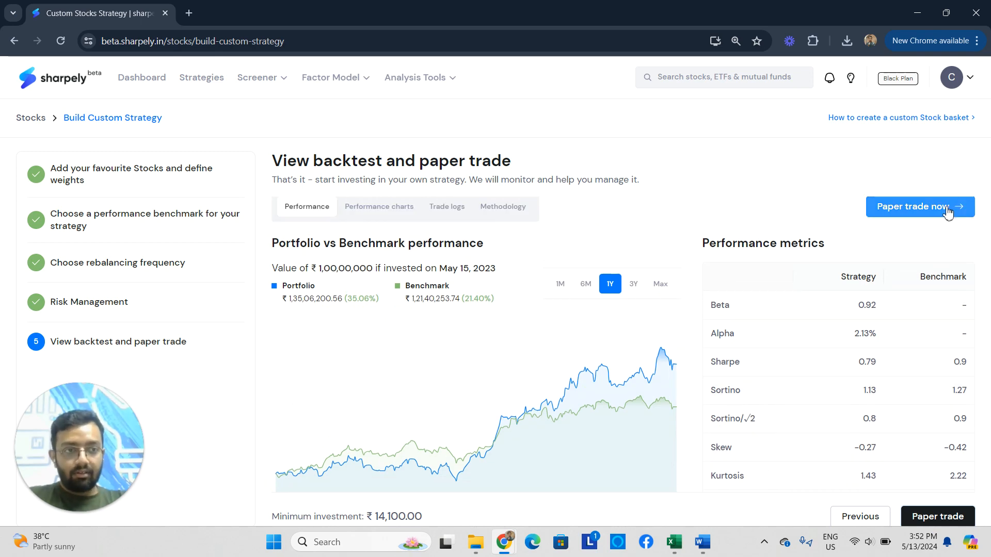
Start paper trading the strategy and name it Demo_stock_basket.
click(934, 208)
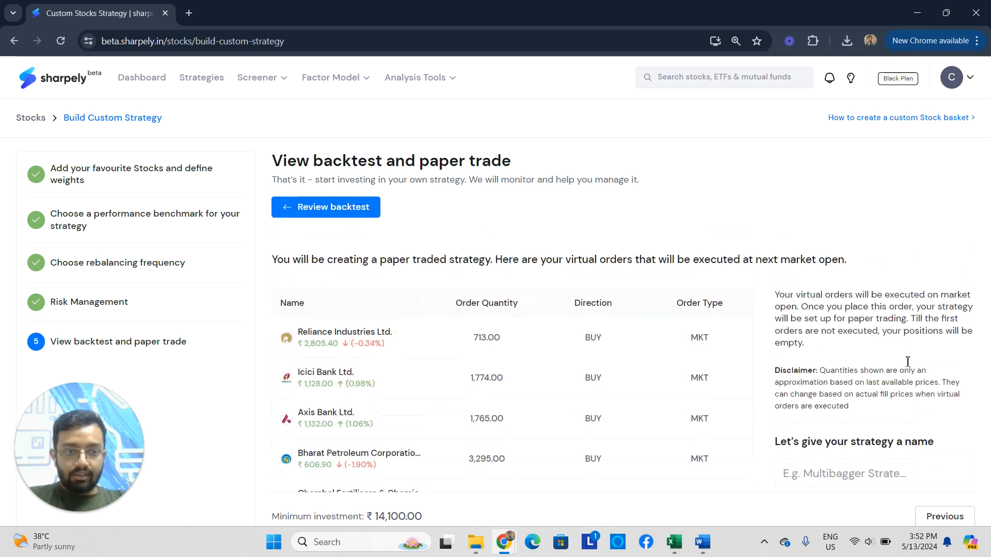
scroll(733, 438, down, 1)
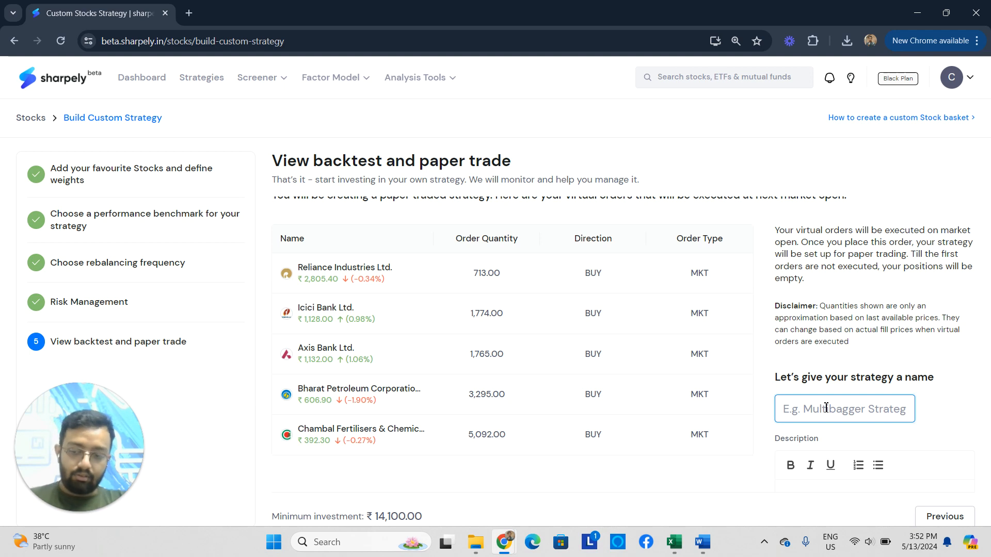
text(D)
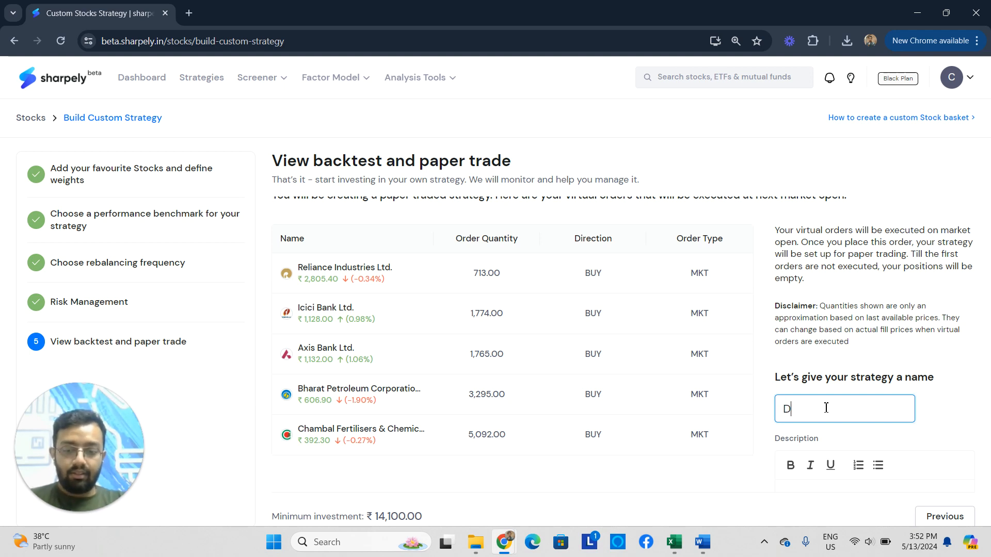
text(emo_sto)
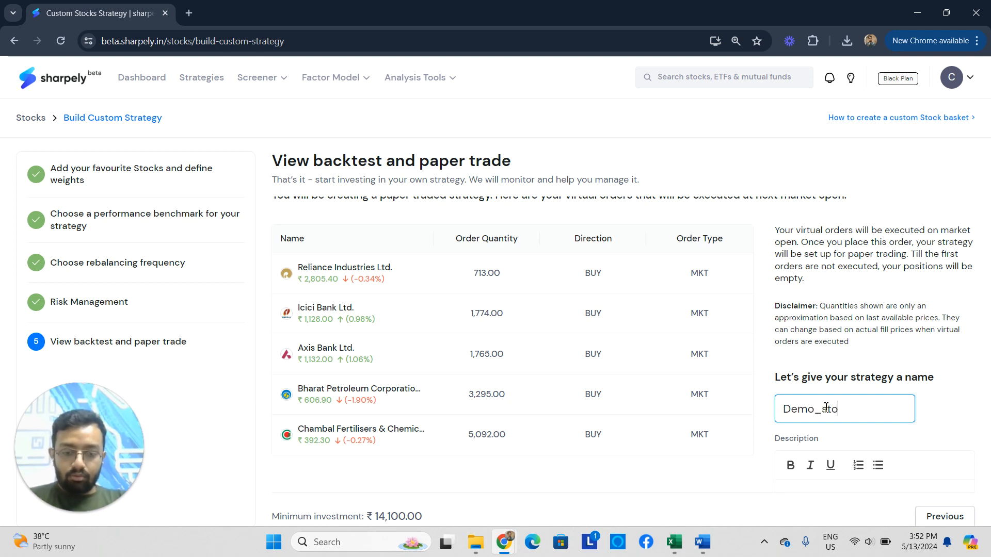
text(ck_baslk)
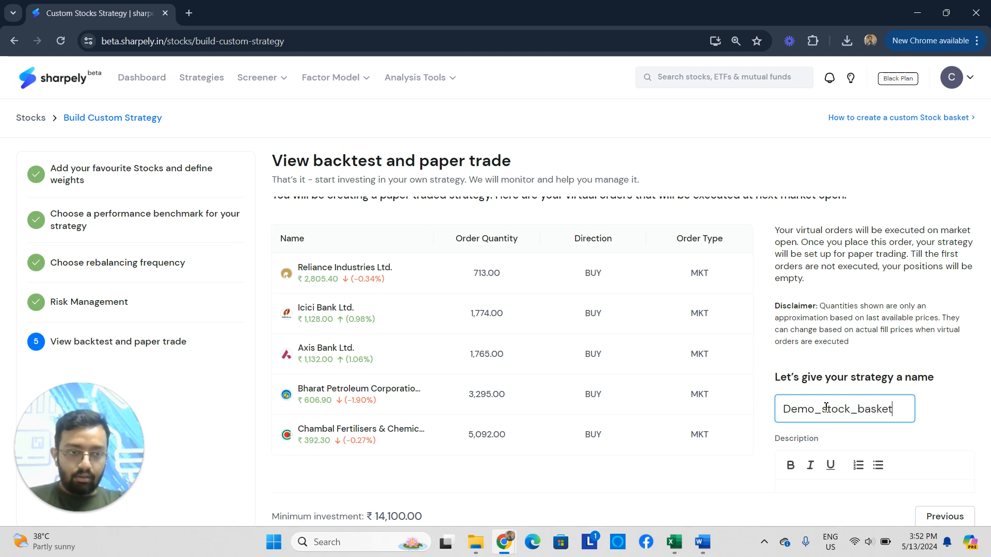
Enter "This is a demo basket." as the strategy's description.
scroll(825, 407, down, 2)
click(826, 402)
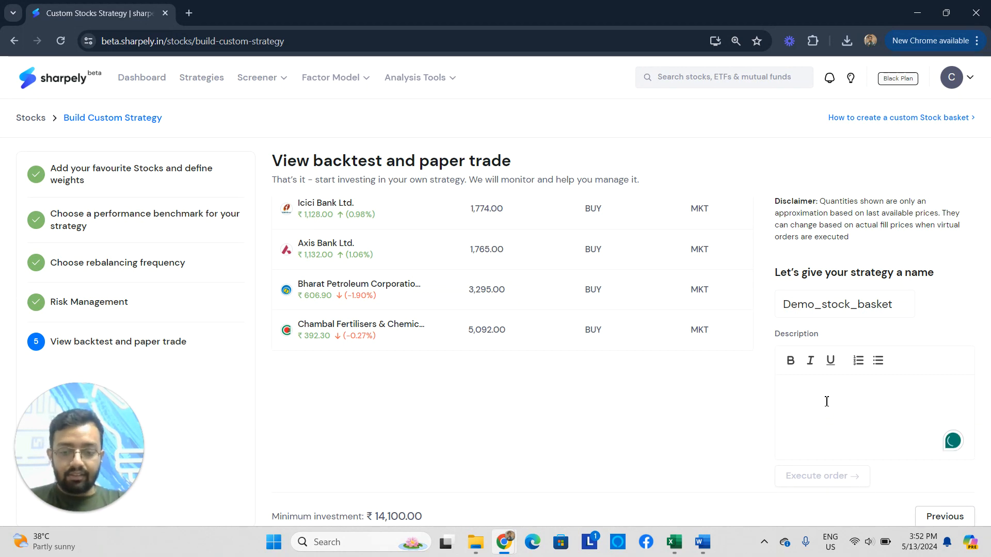
text(T)
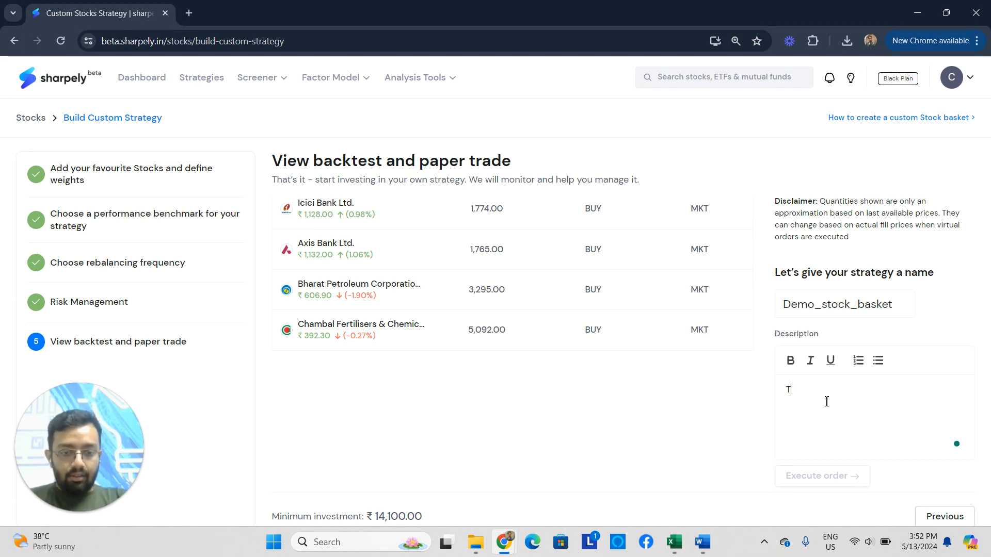
text(His is a )
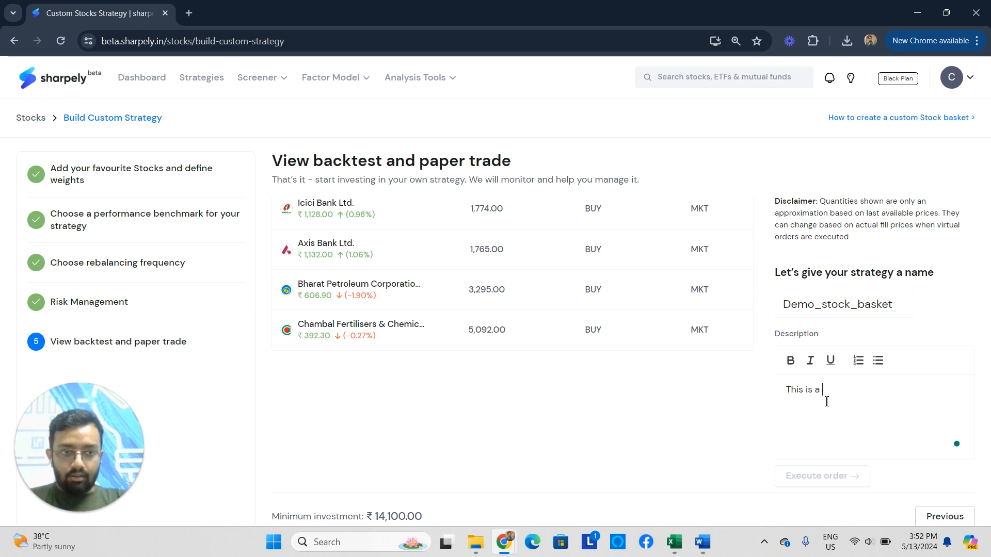
text(demo basket.)
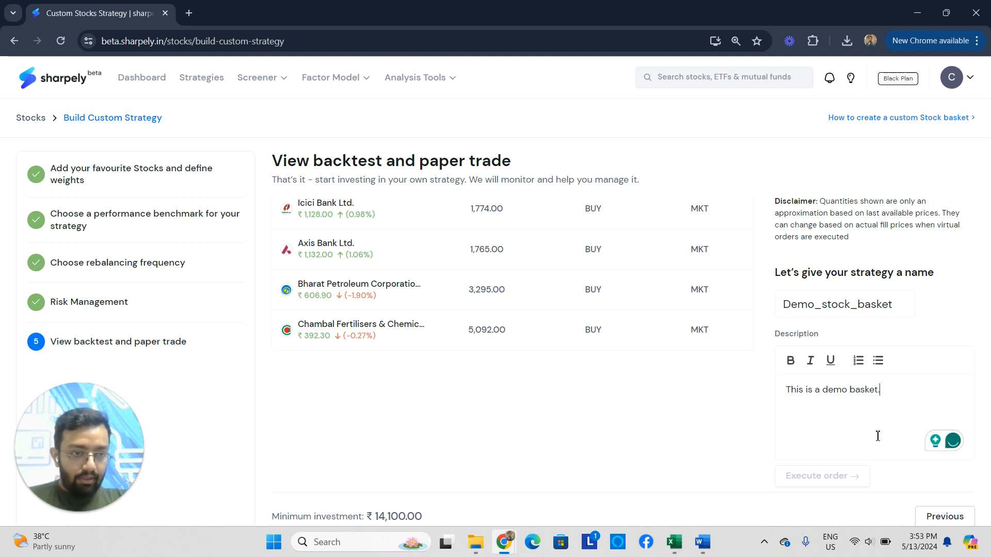
Check the virtual orders and the minimum investment, and execute the order to save the paper-traded strategy.
scroll(681, 420, down, 2)
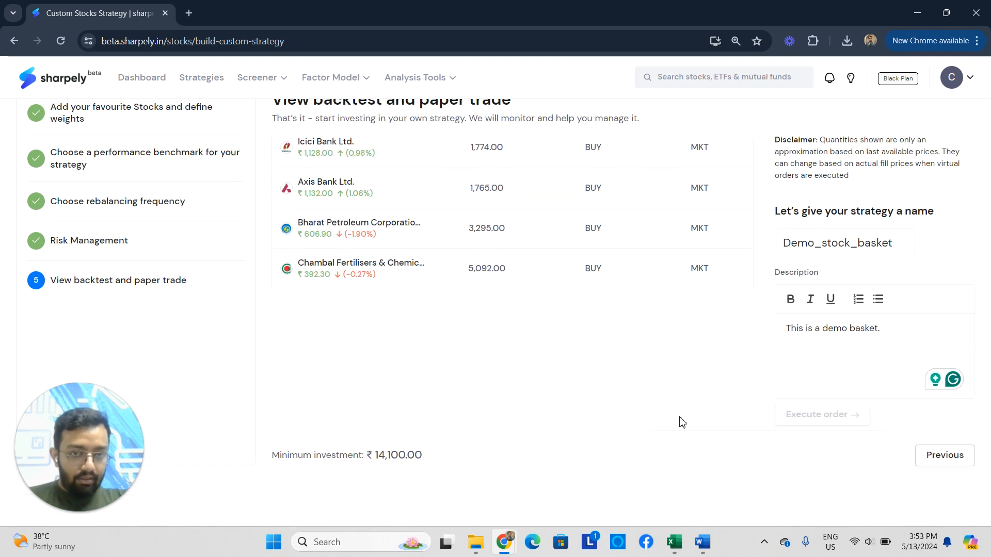
scroll(638, 396, up, 3)
scroll(638, 396, up, 2)
scroll(637, 309, down, 3)
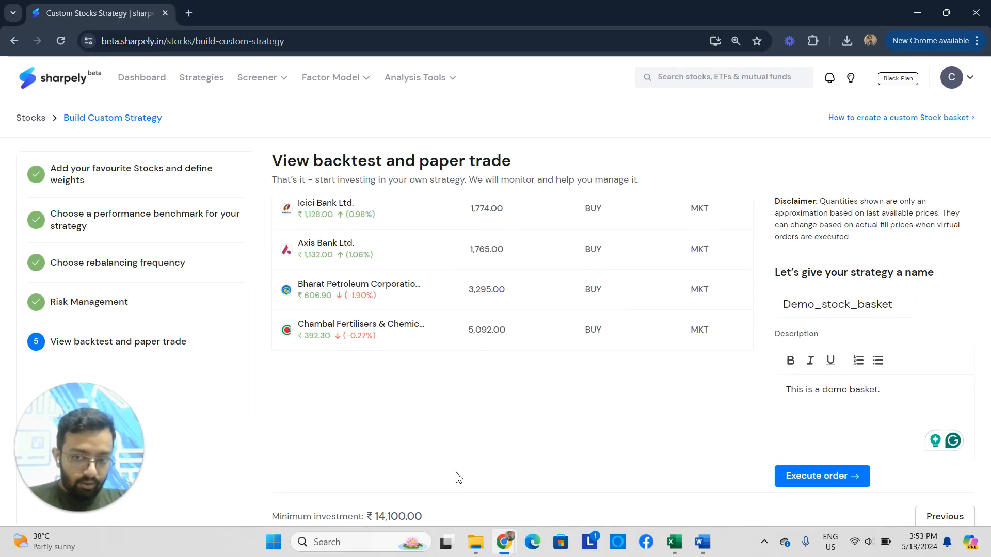
scroll(361, 424, down, 2)
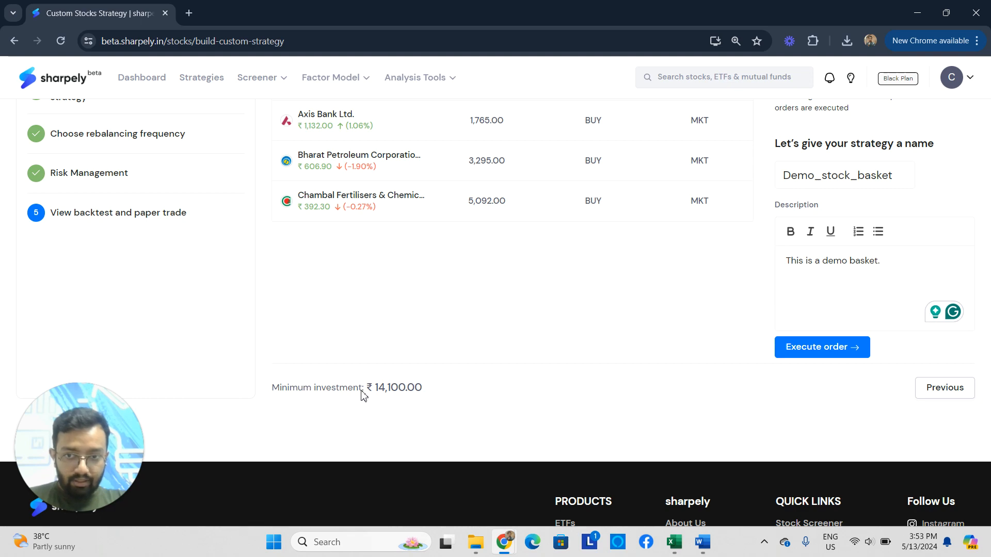
scroll(409, 392, up, 2)
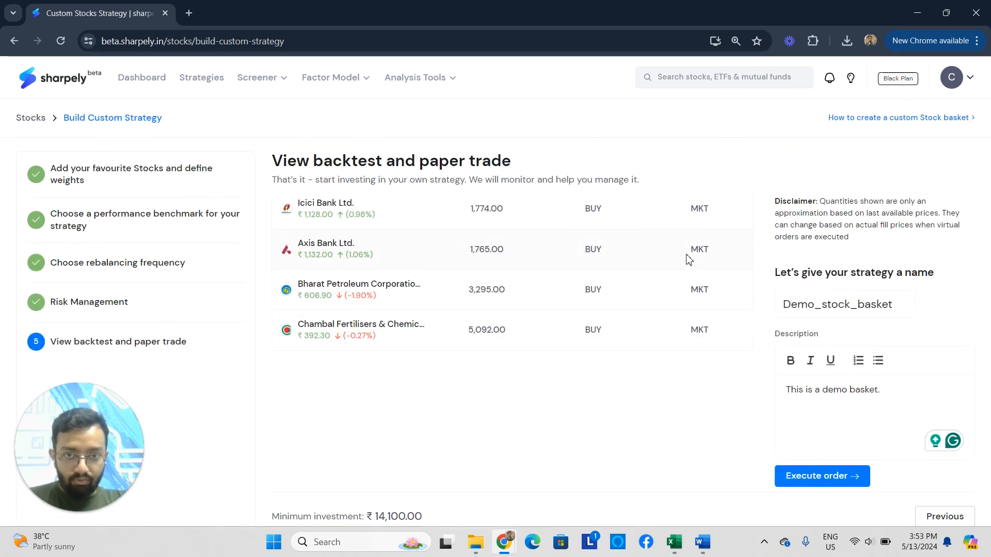
scroll(785, 383, down, 1)
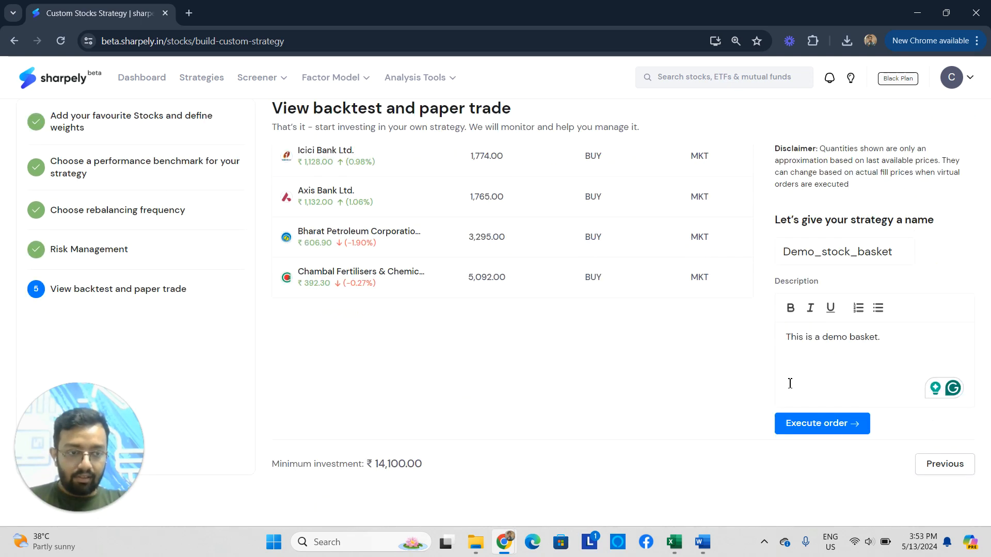
click(825, 412)
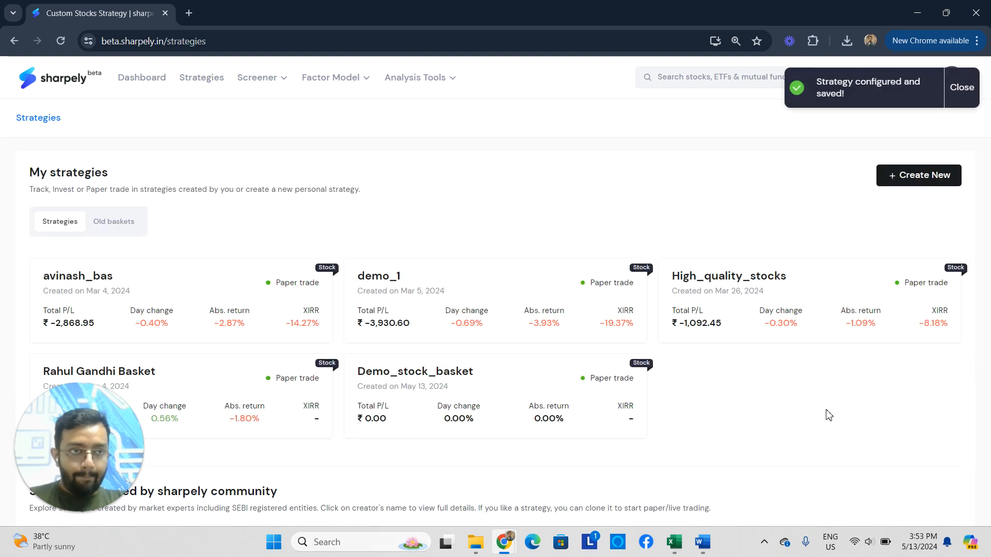